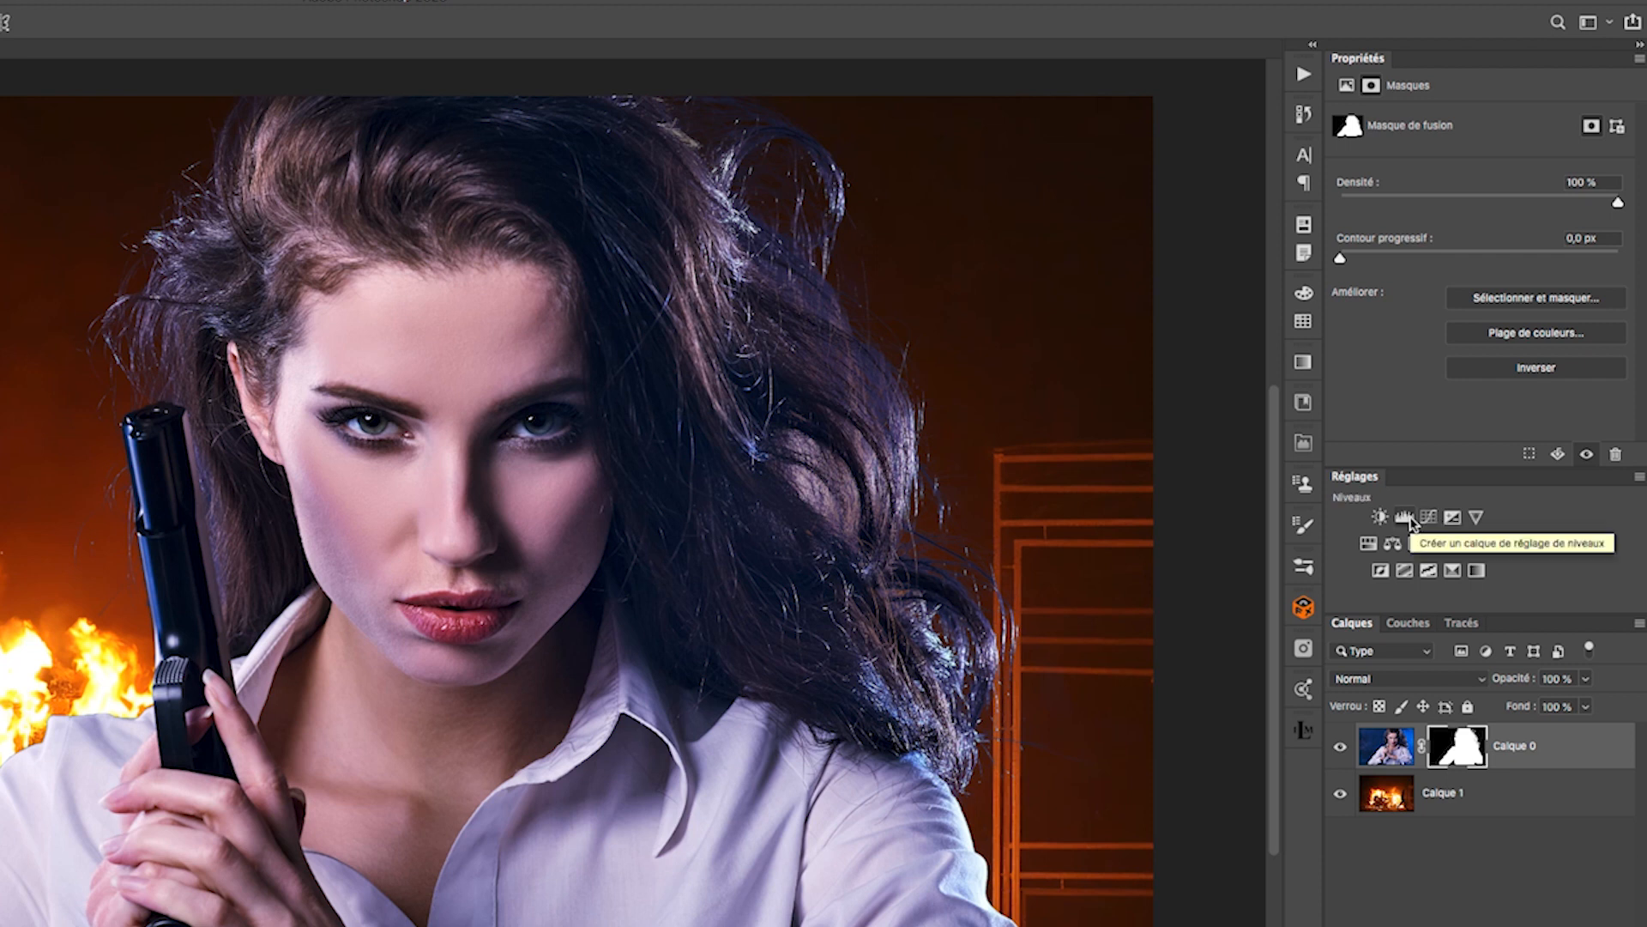
# - Add a Levels adjustment layer above Calque 0 and clip it to that layer
pyautogui.click(1410, 521)
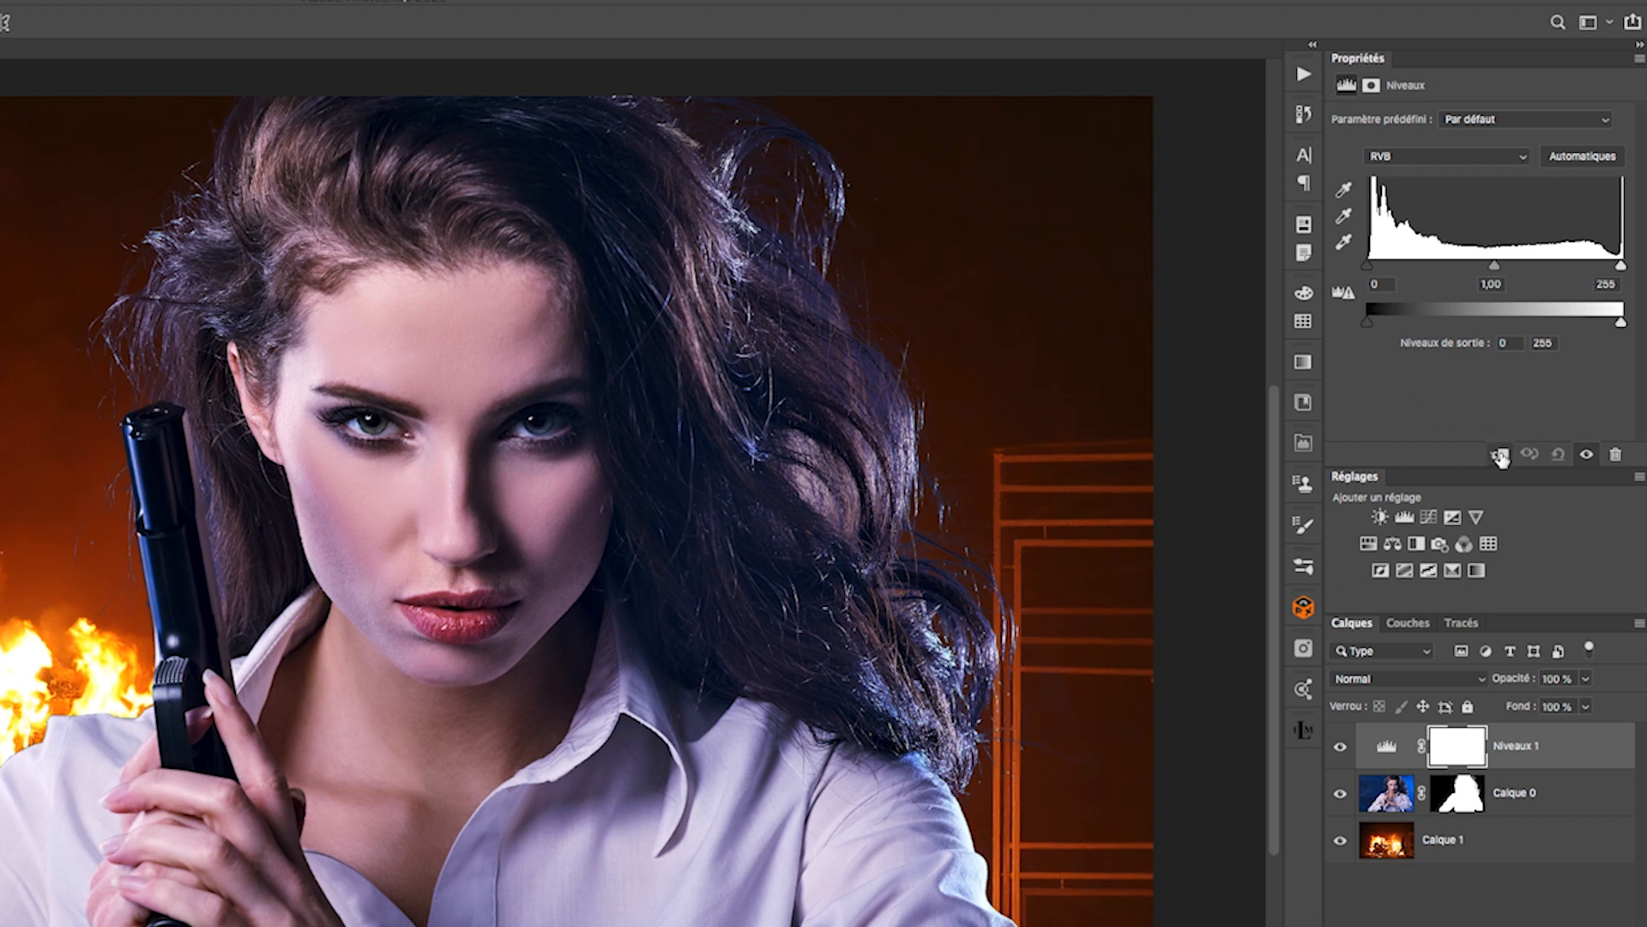
pyautogui.click(1500, 455)
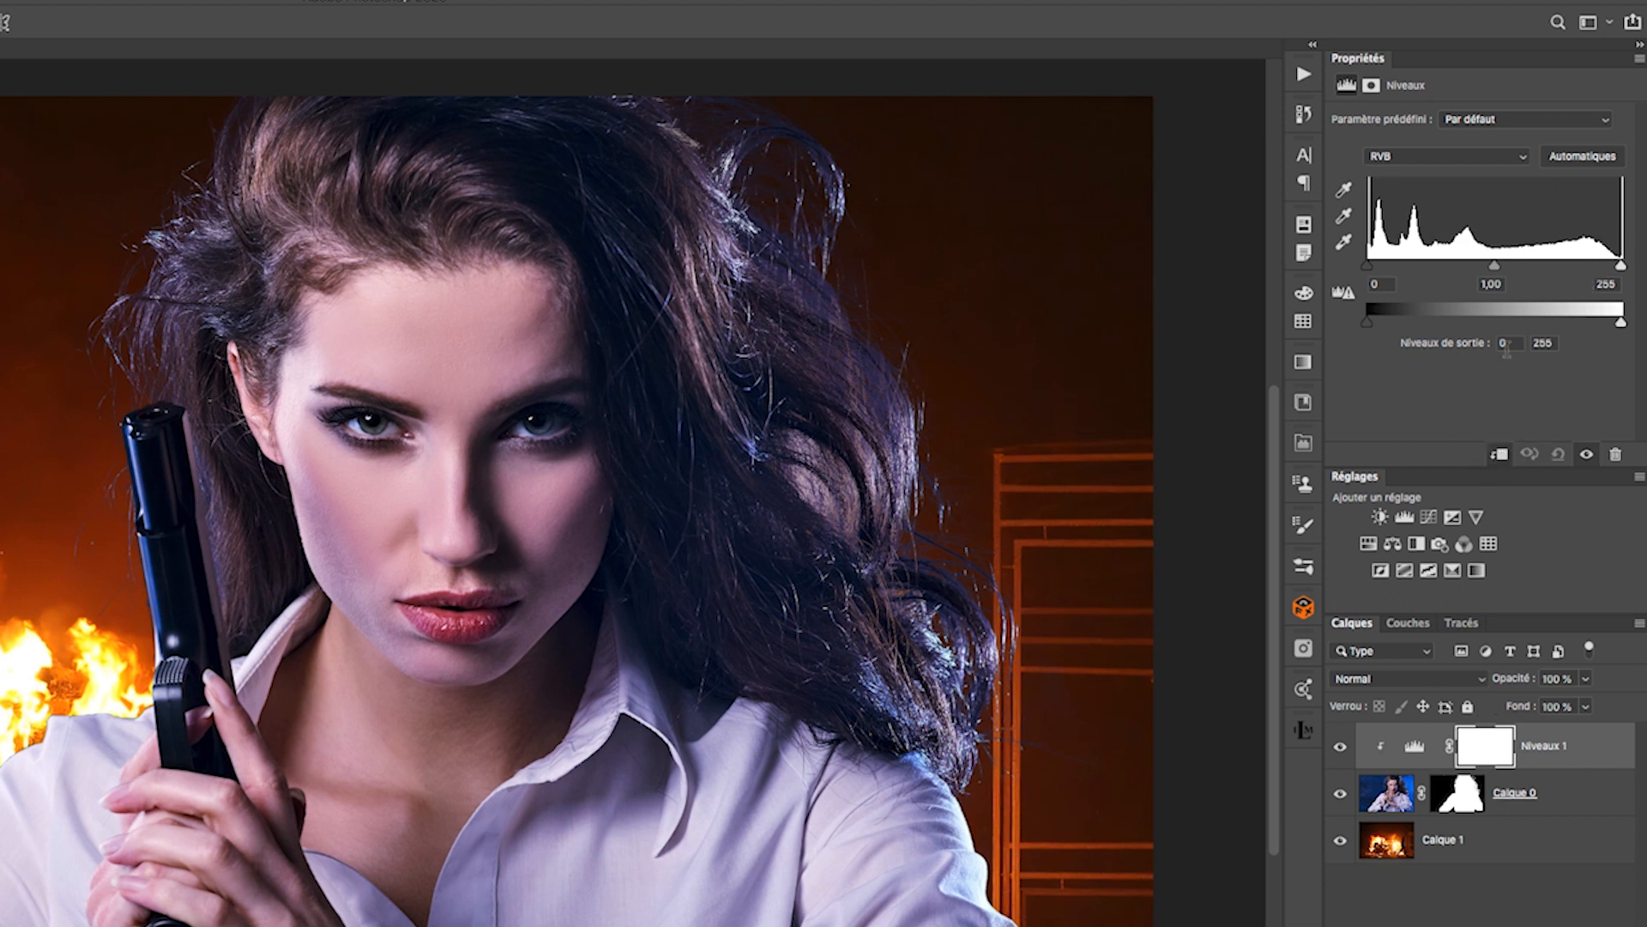
pyautogui.moveTo(1494, 266)
pyautogui.mouseDown()
pyautogui.moveTo(1579, 268)
pyautogui.moveTo(1390, 280)
pyautogui.moveTo(1592, 265)
pyautogui.moveTo(1432, 284)
pyautogui.moveTo(1494, 267)
pyautogui.mouseUp()
# - Open the automatic color correction options for the Levels layer and preview each of the four algorithms on the woman
pyautogui.click(1585, 162)
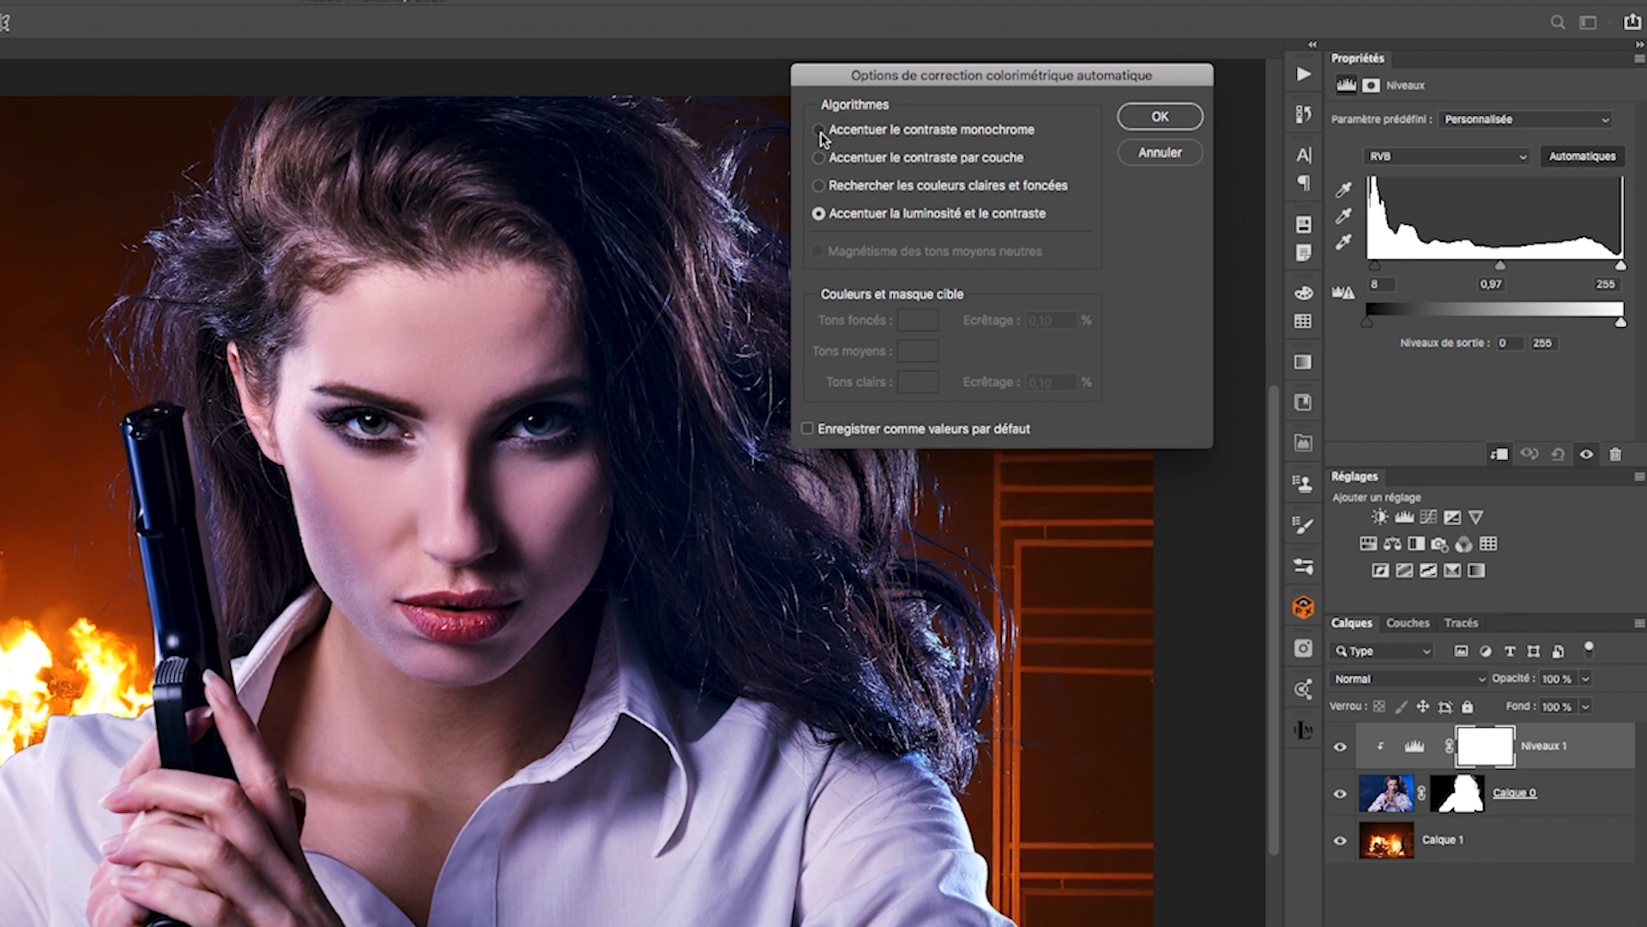
pyautogui.click(819, 131)
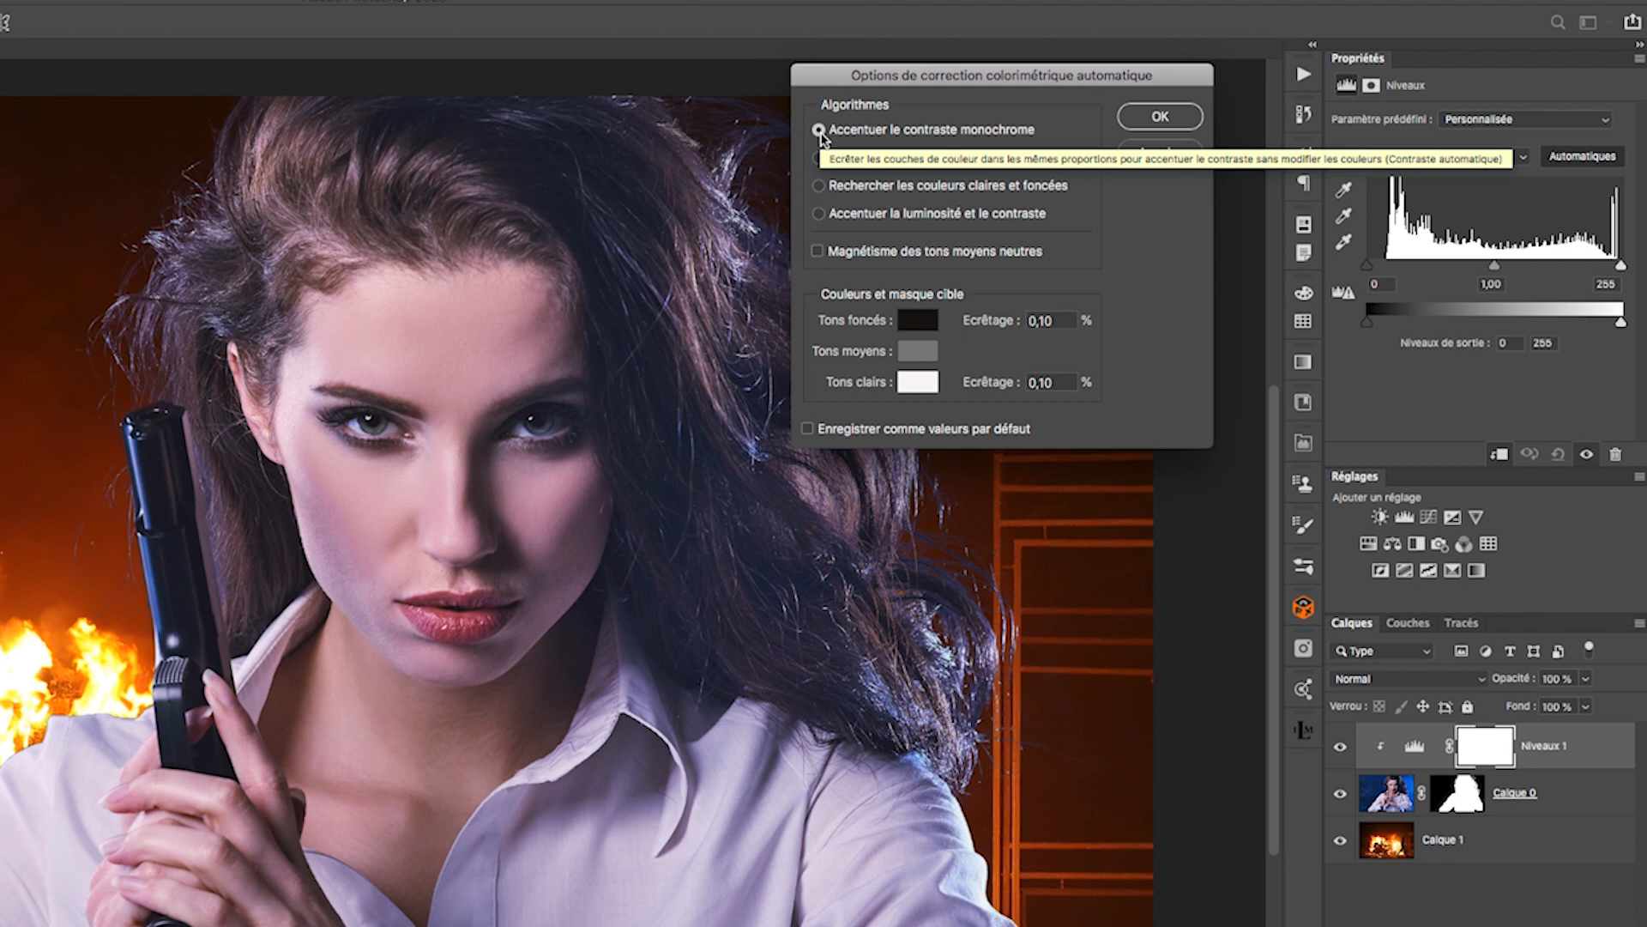
pyautogui.click(819, 158)
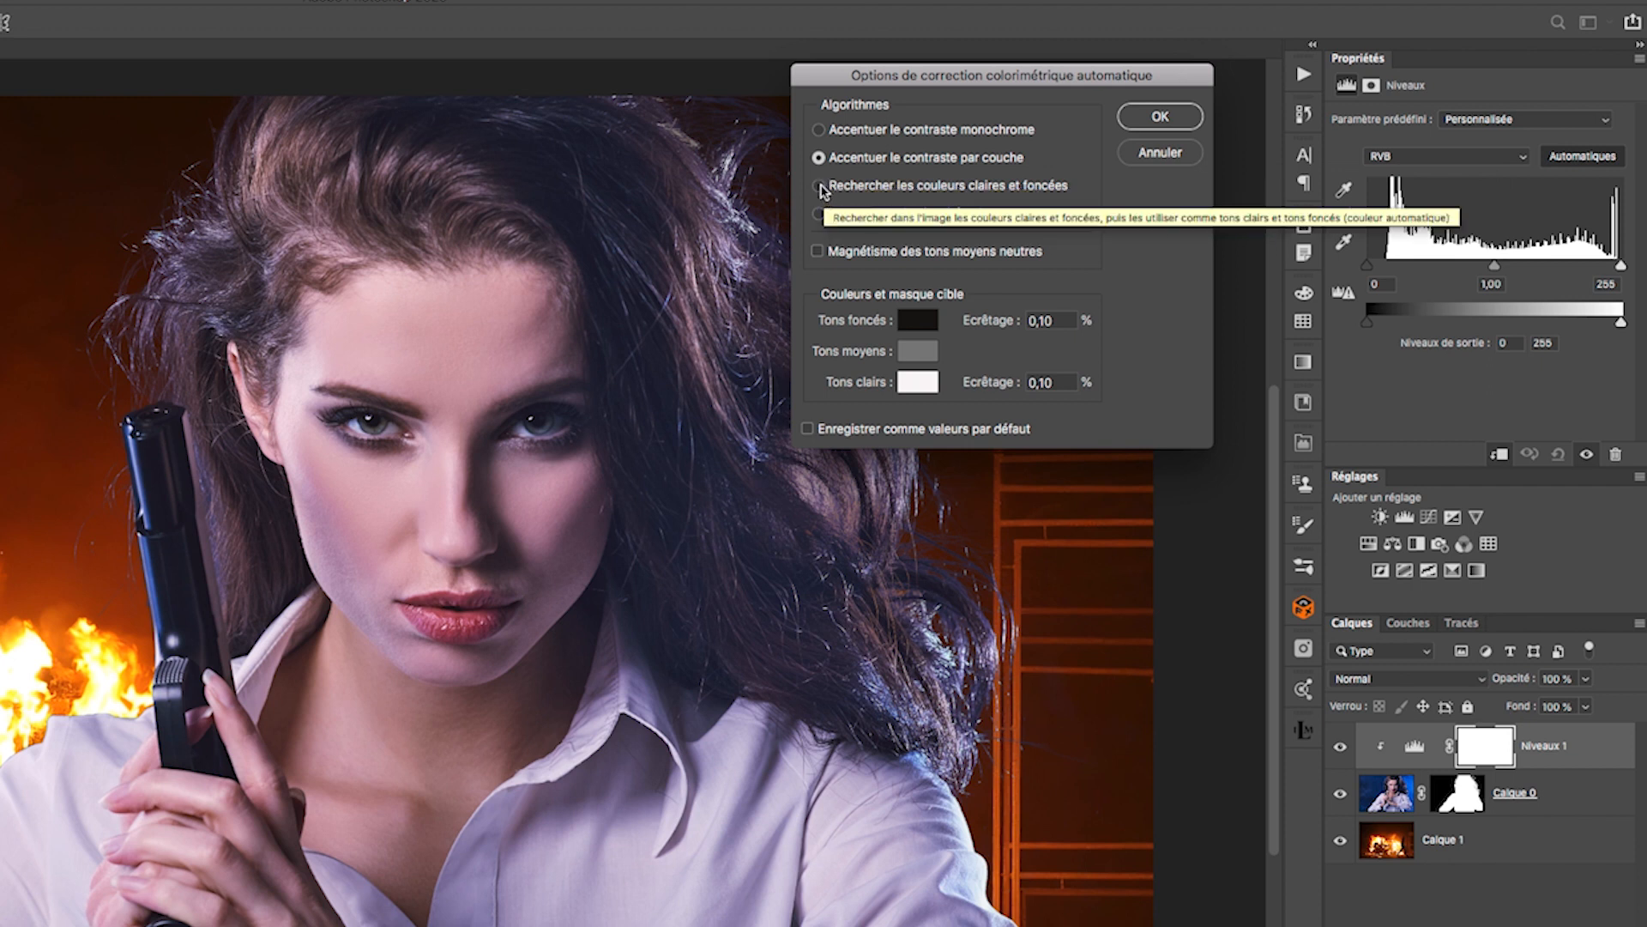
pyautogui.click(819, 186)
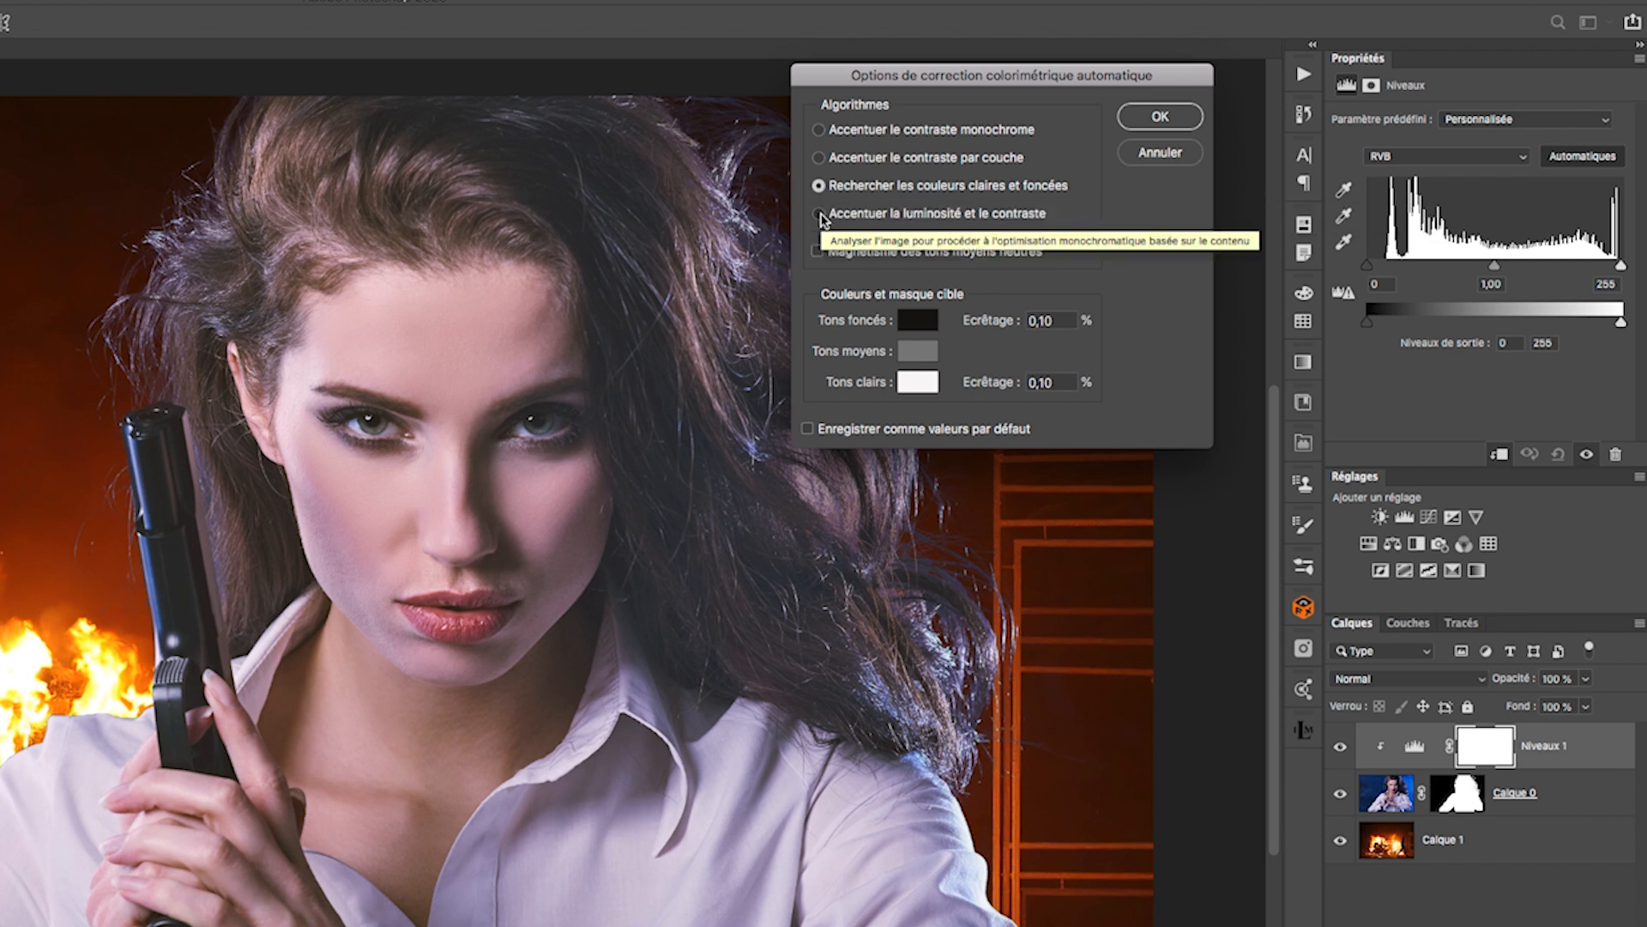
pyautogui.click(820, 215)
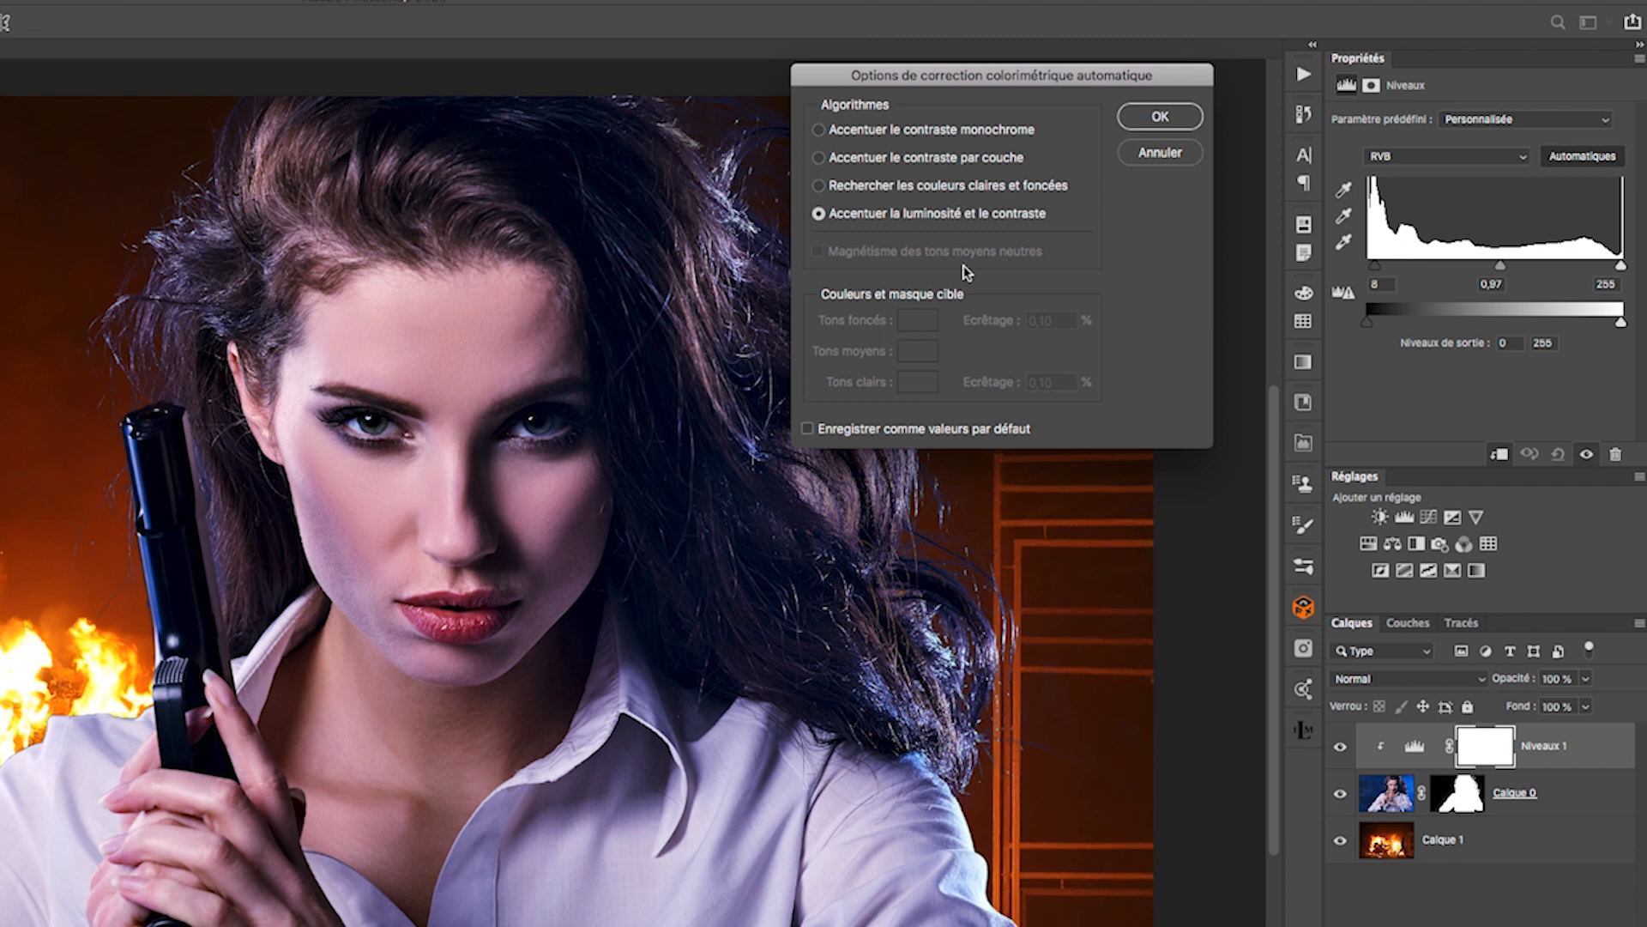
# - Try ffffff as the target shadow color with the "Rechercher les couleurs claires et foncées" algorithm, then cancel the color and the correction options
pyautogui.moveTo(888, 255)
pyautogui.click(820, 186)
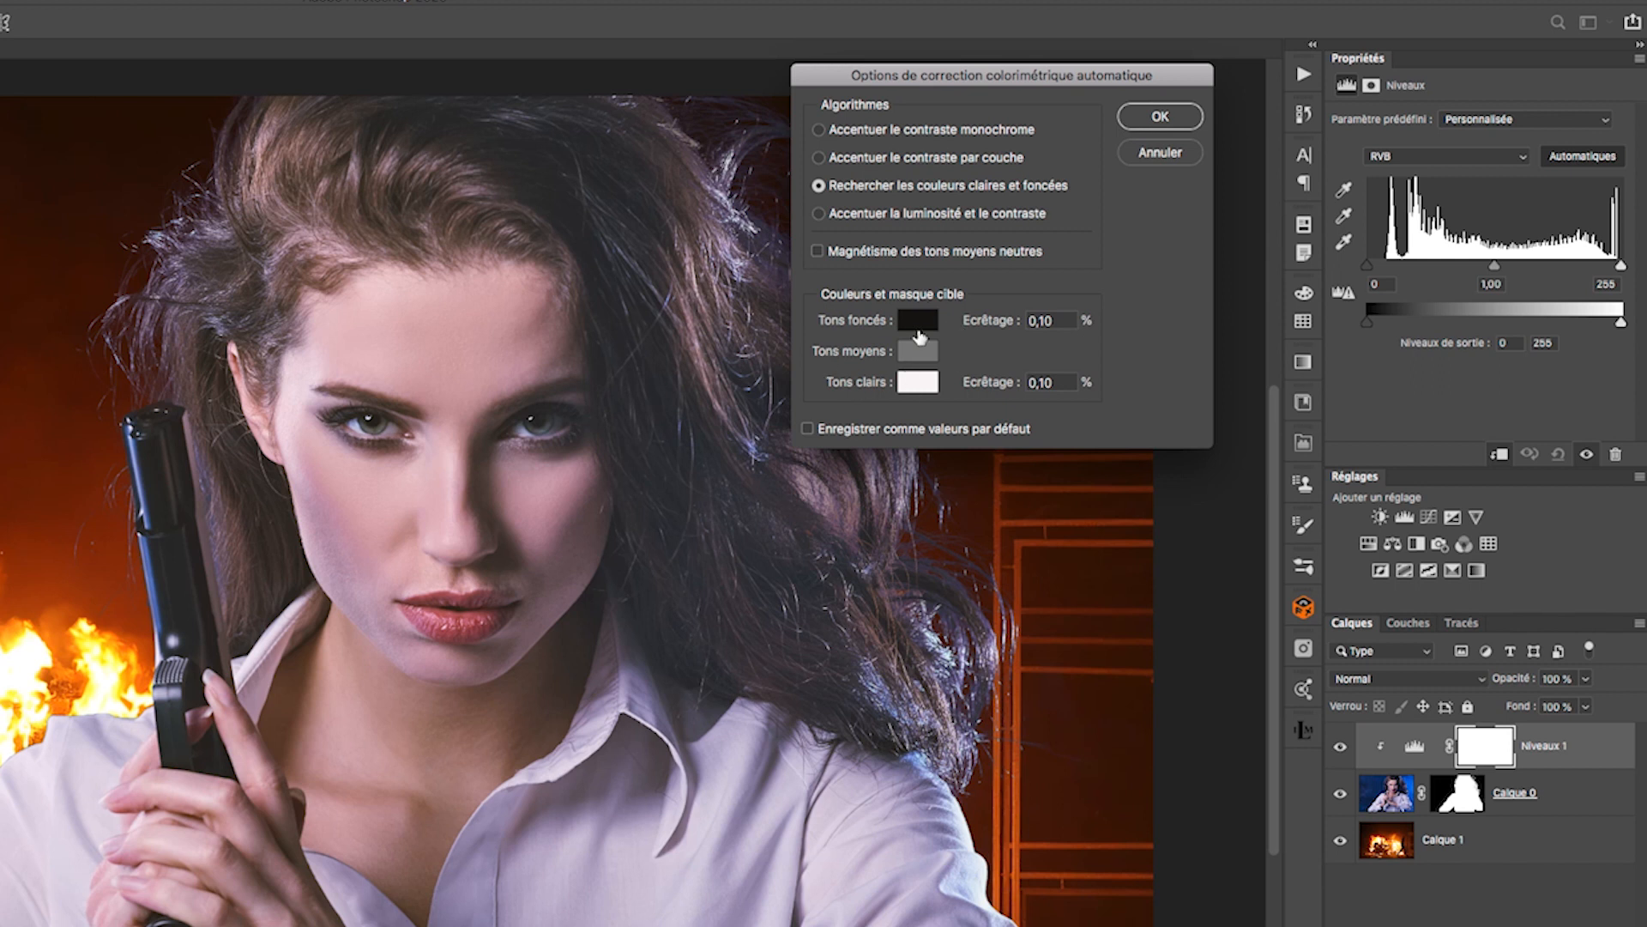
pyautogui.click(918, 324)
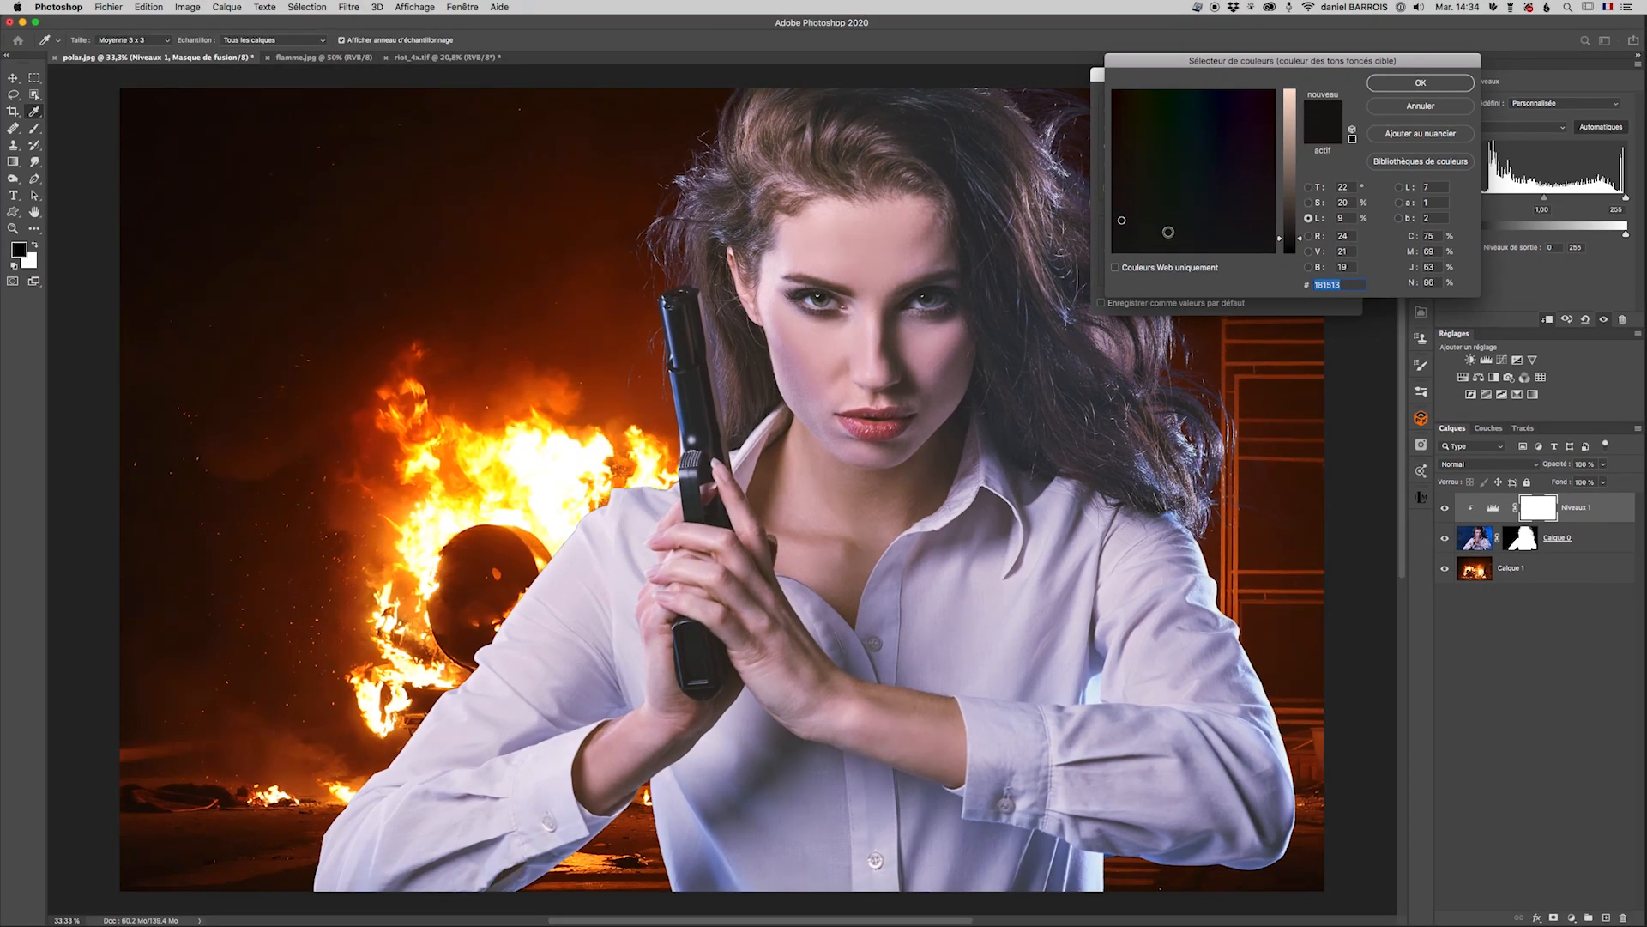
pyautogui.moveTo(1205, 63); pyautogui.dragTo(1180, 334)
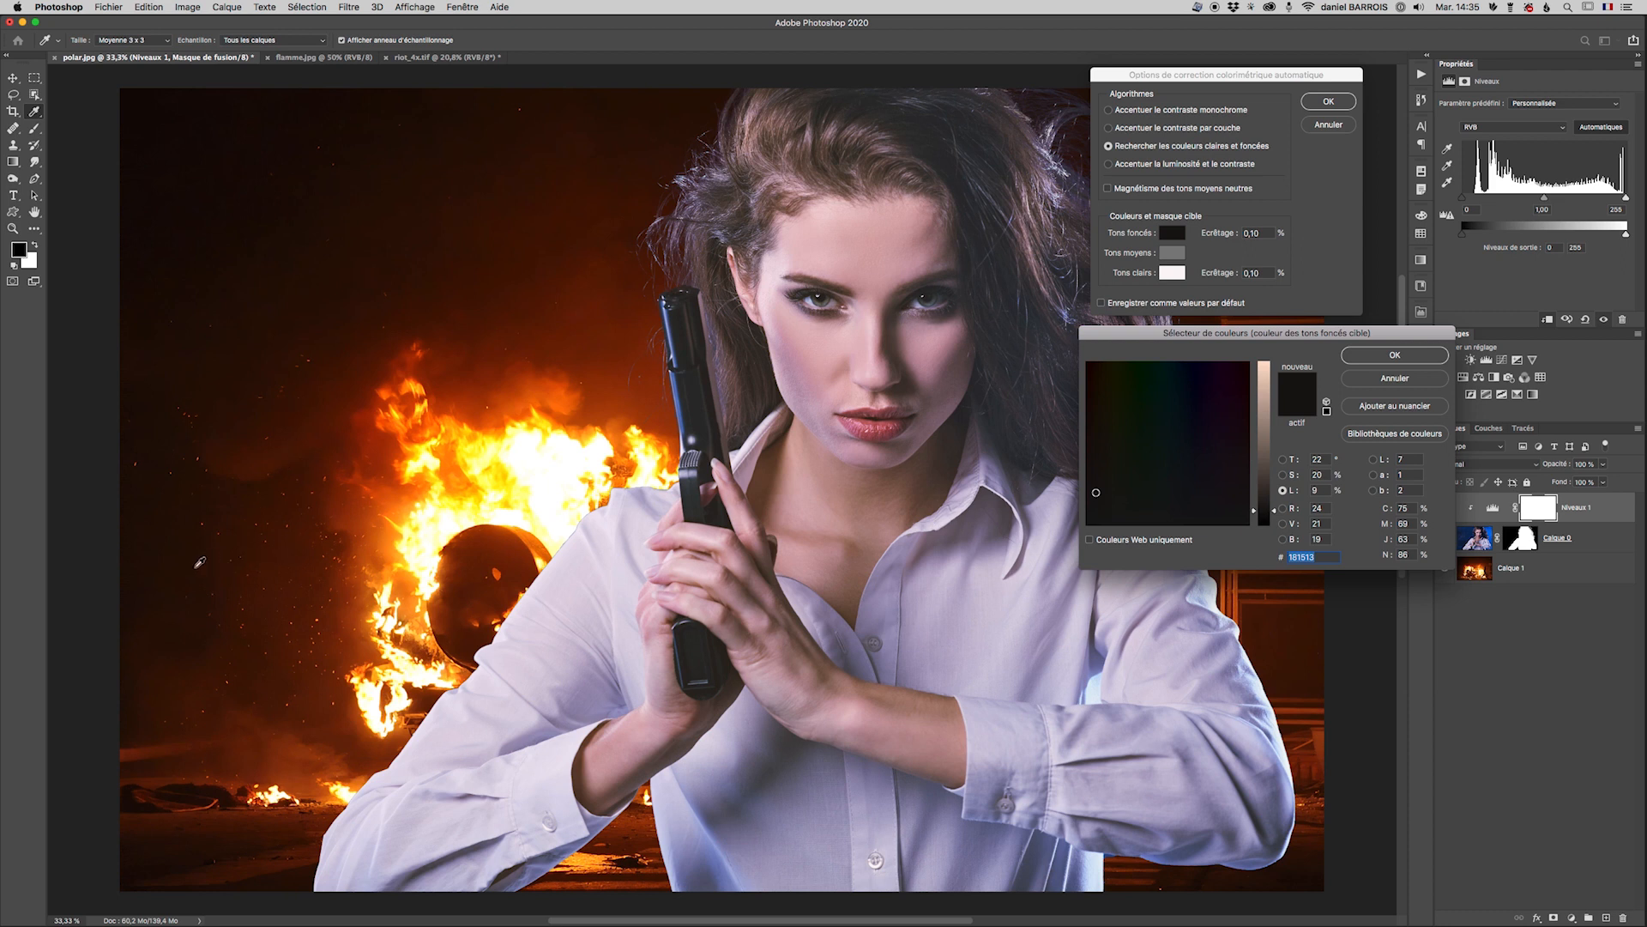
pyautogui.write('ffffff')
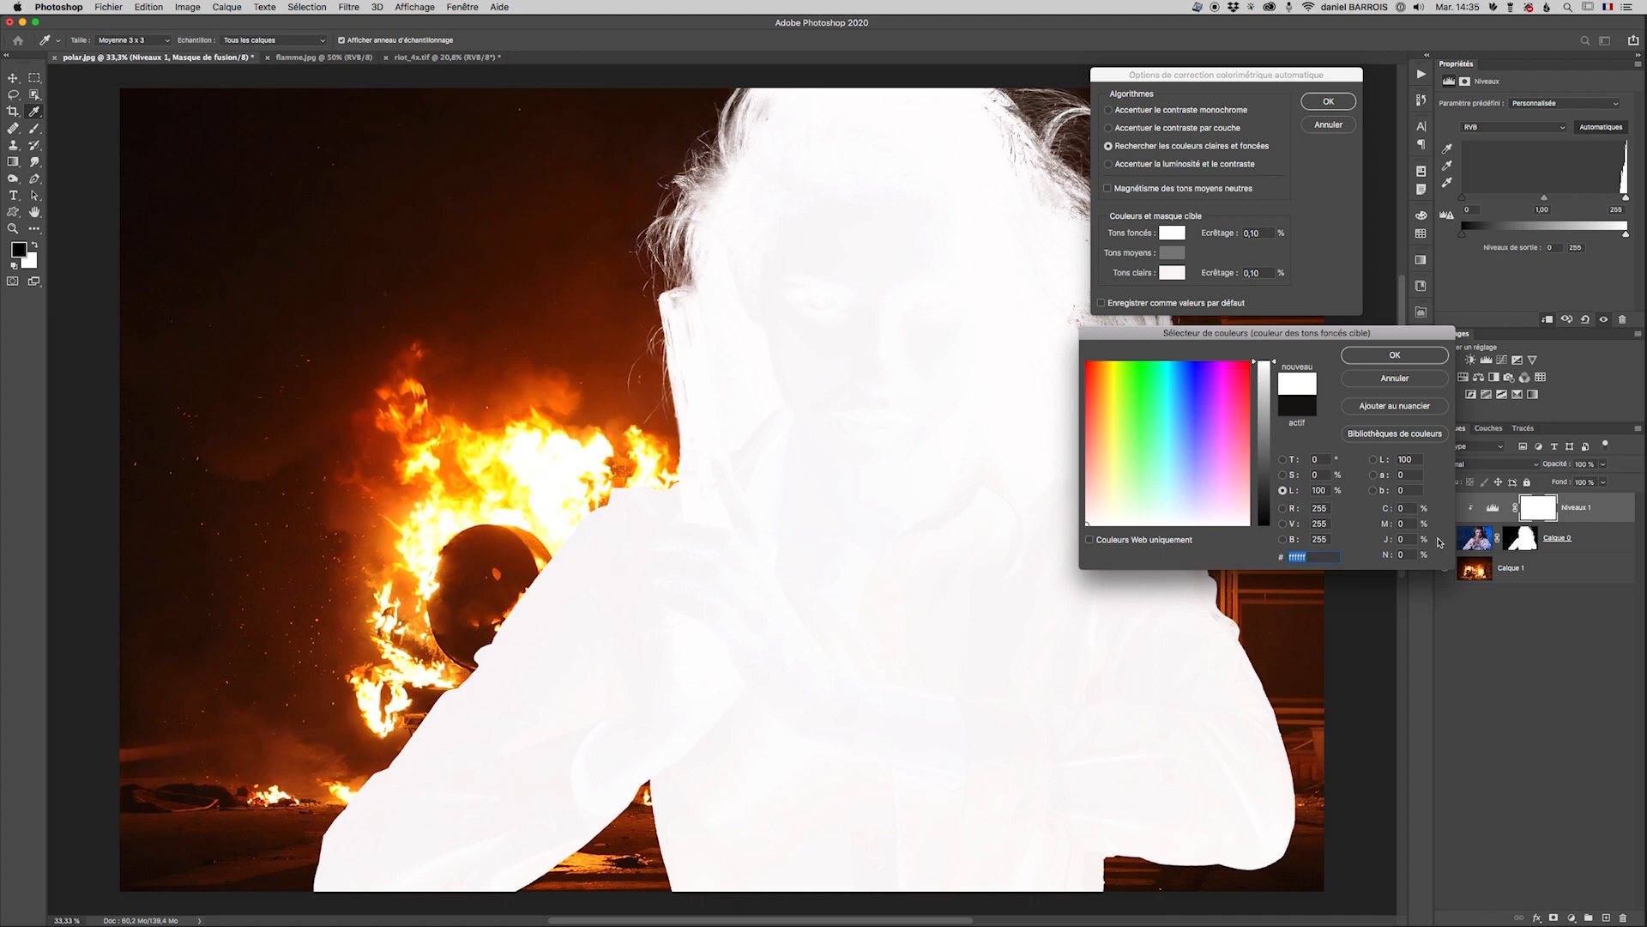
pyautogui.click(1395, 378)
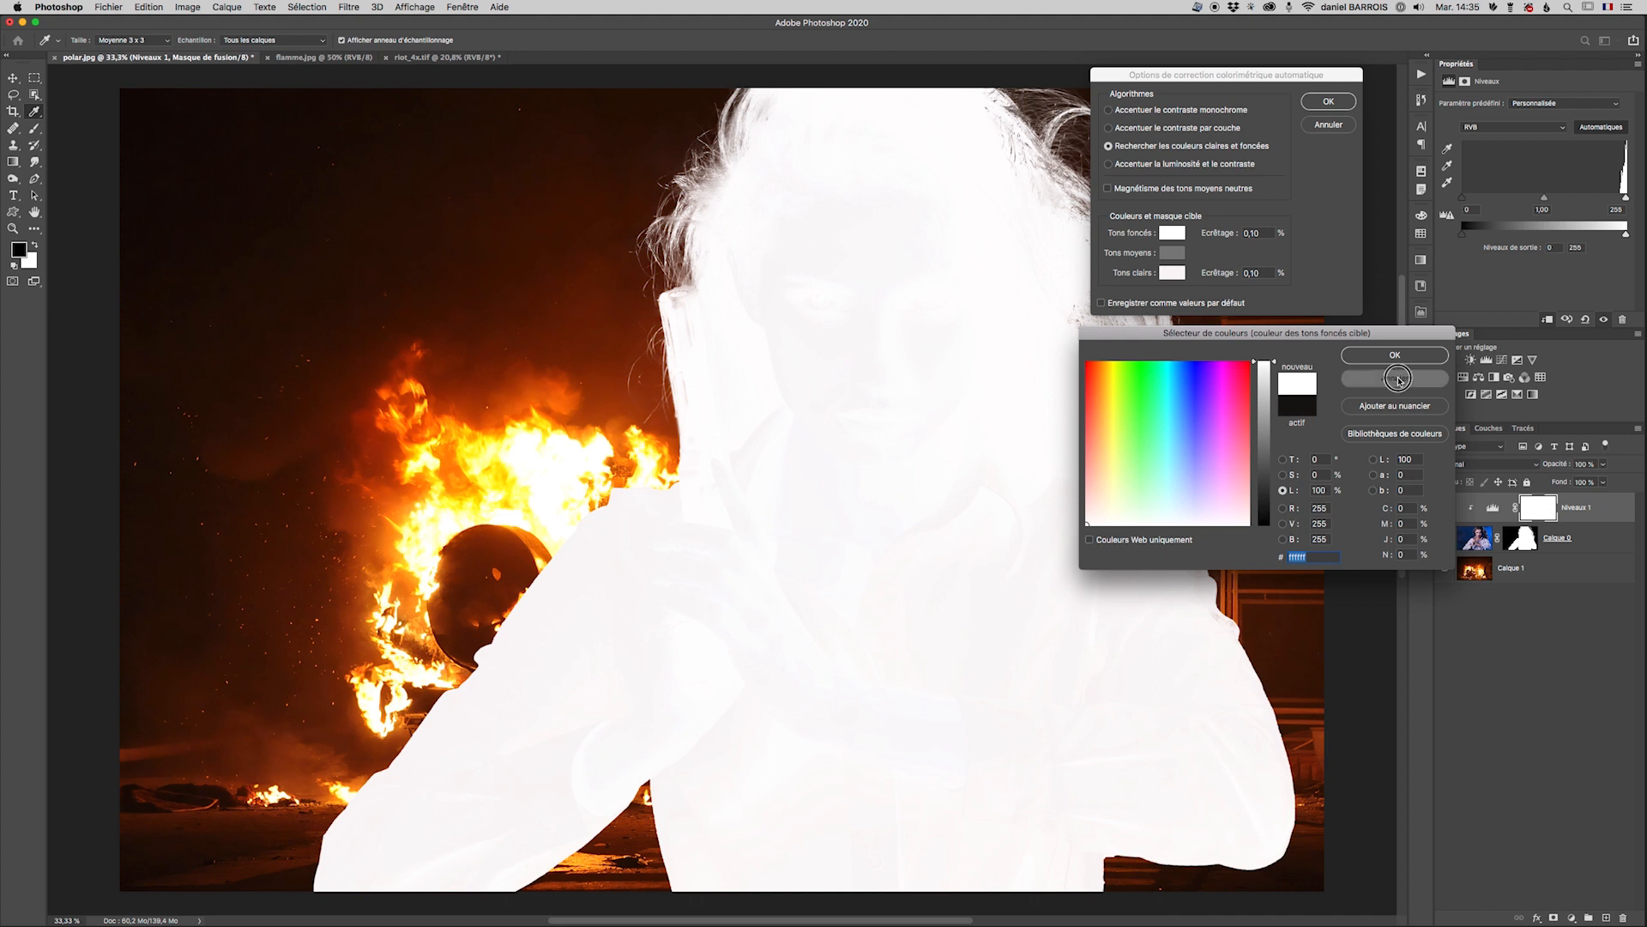
pyautogui.click(1328, 124)
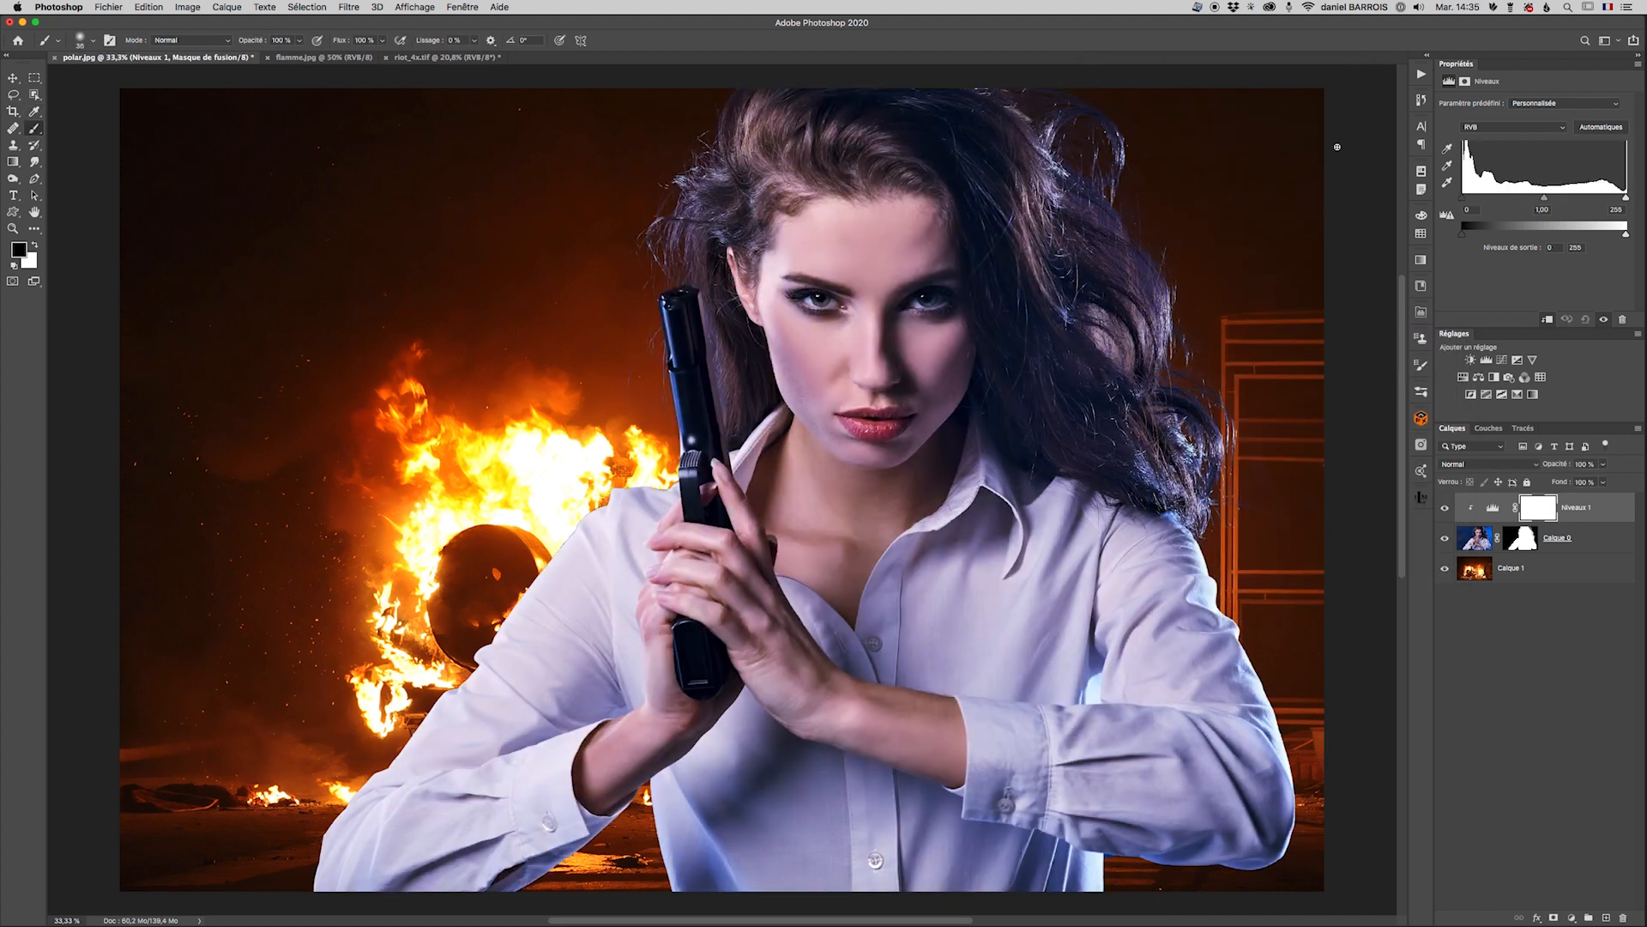
# - Reopen the Levels layer's automatic color correction options and compare the two contrast algorithms with "Rechercher les couleurs claires et foncées"
pyautogui.click(1494, 509)
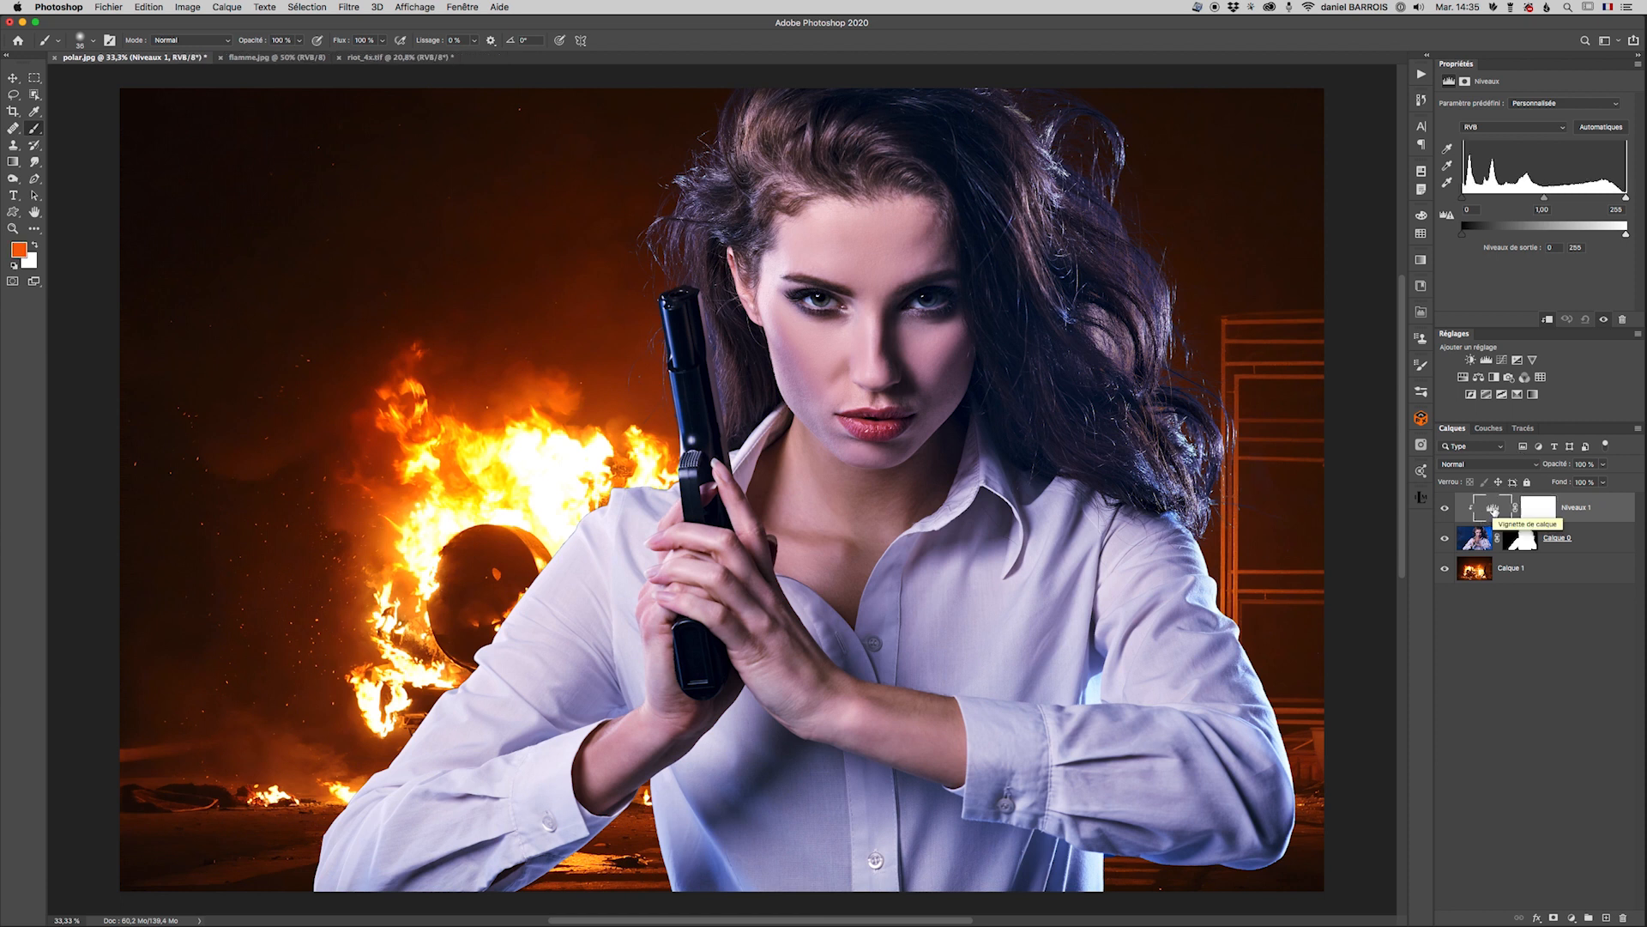
pyautogui.keyDown('alt'); pyautogui.click(1605, 127); pyautogui.keyUp('alt')
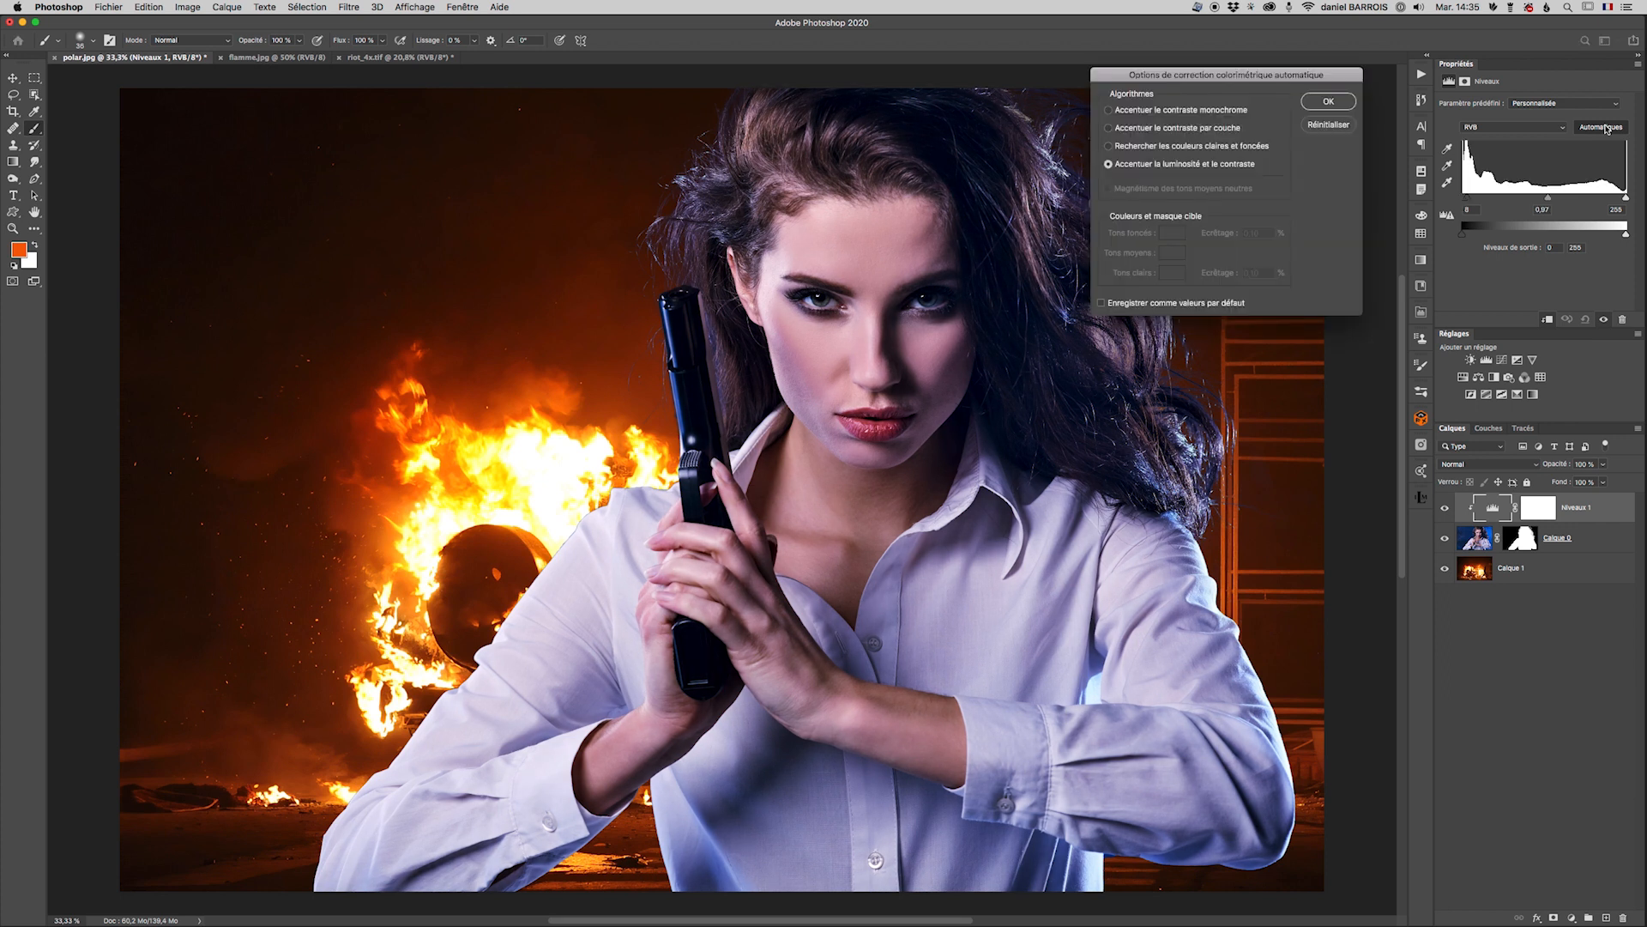
pyautogui.click(1109, 147)
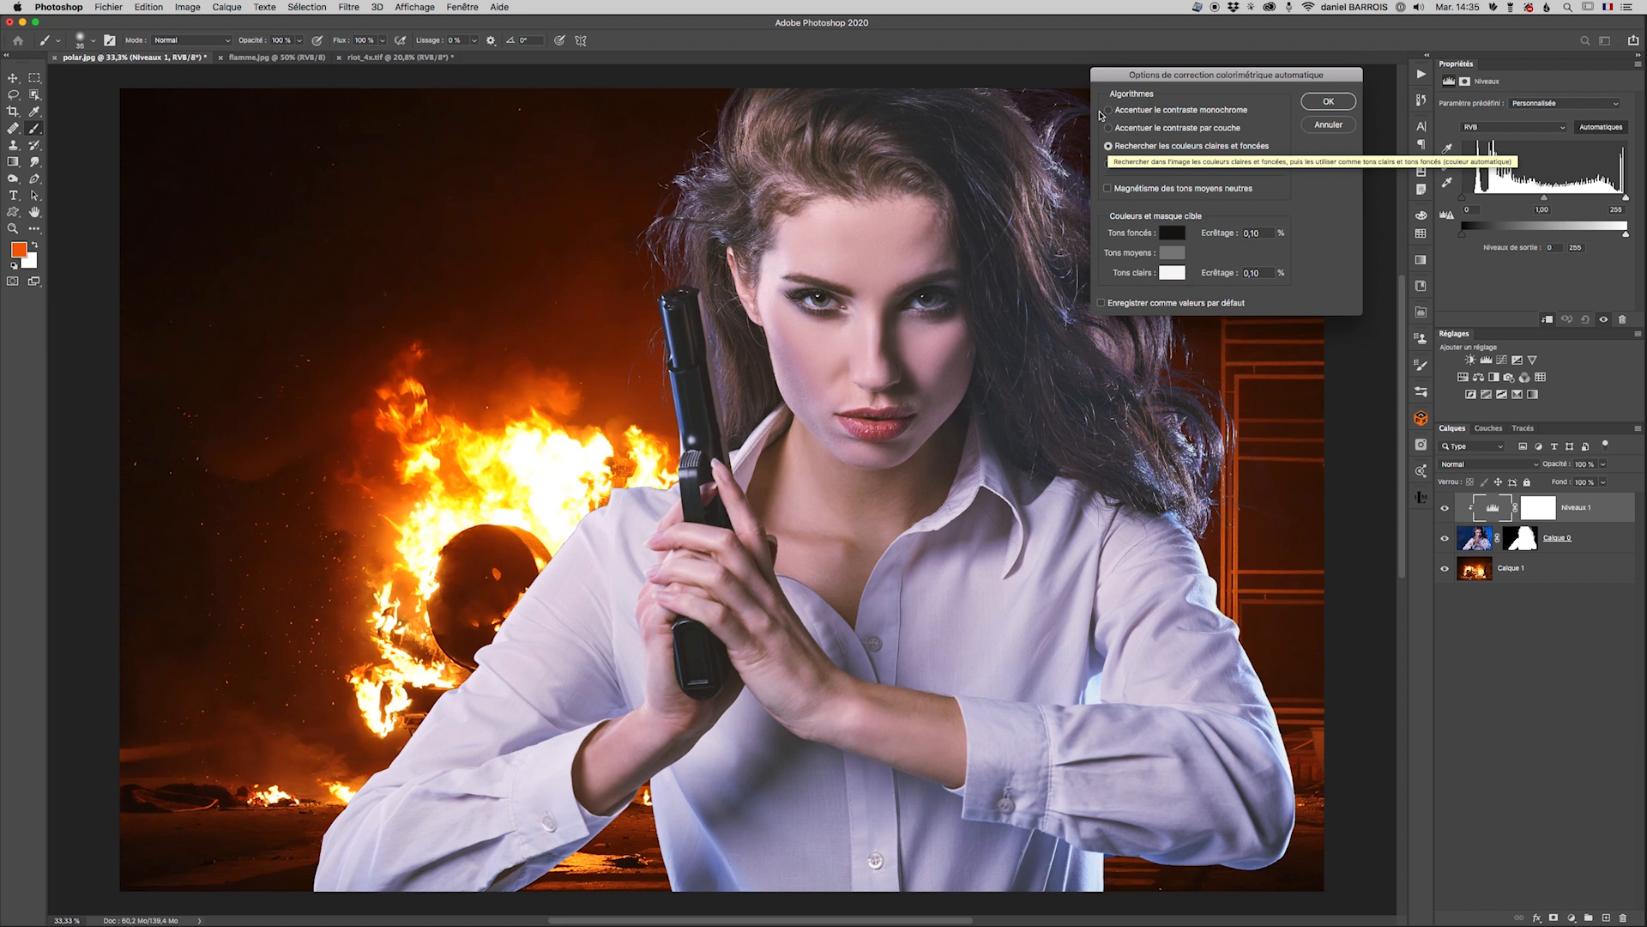
pyautogui.click(1108, 111)
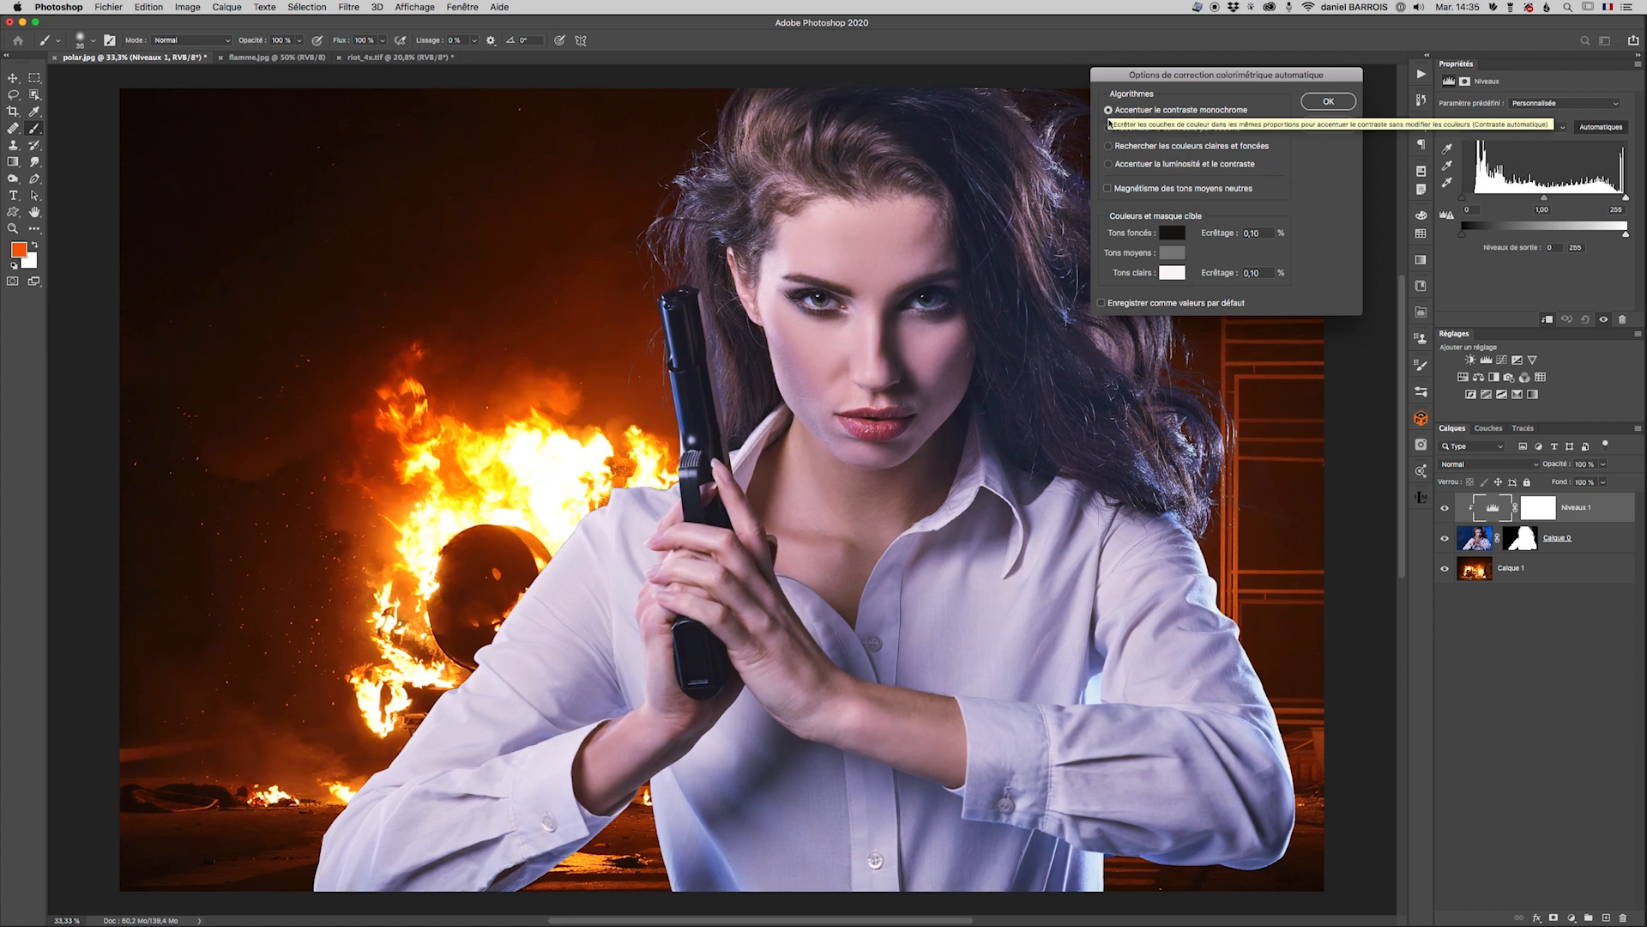
pyautogui.click(1110, 128)
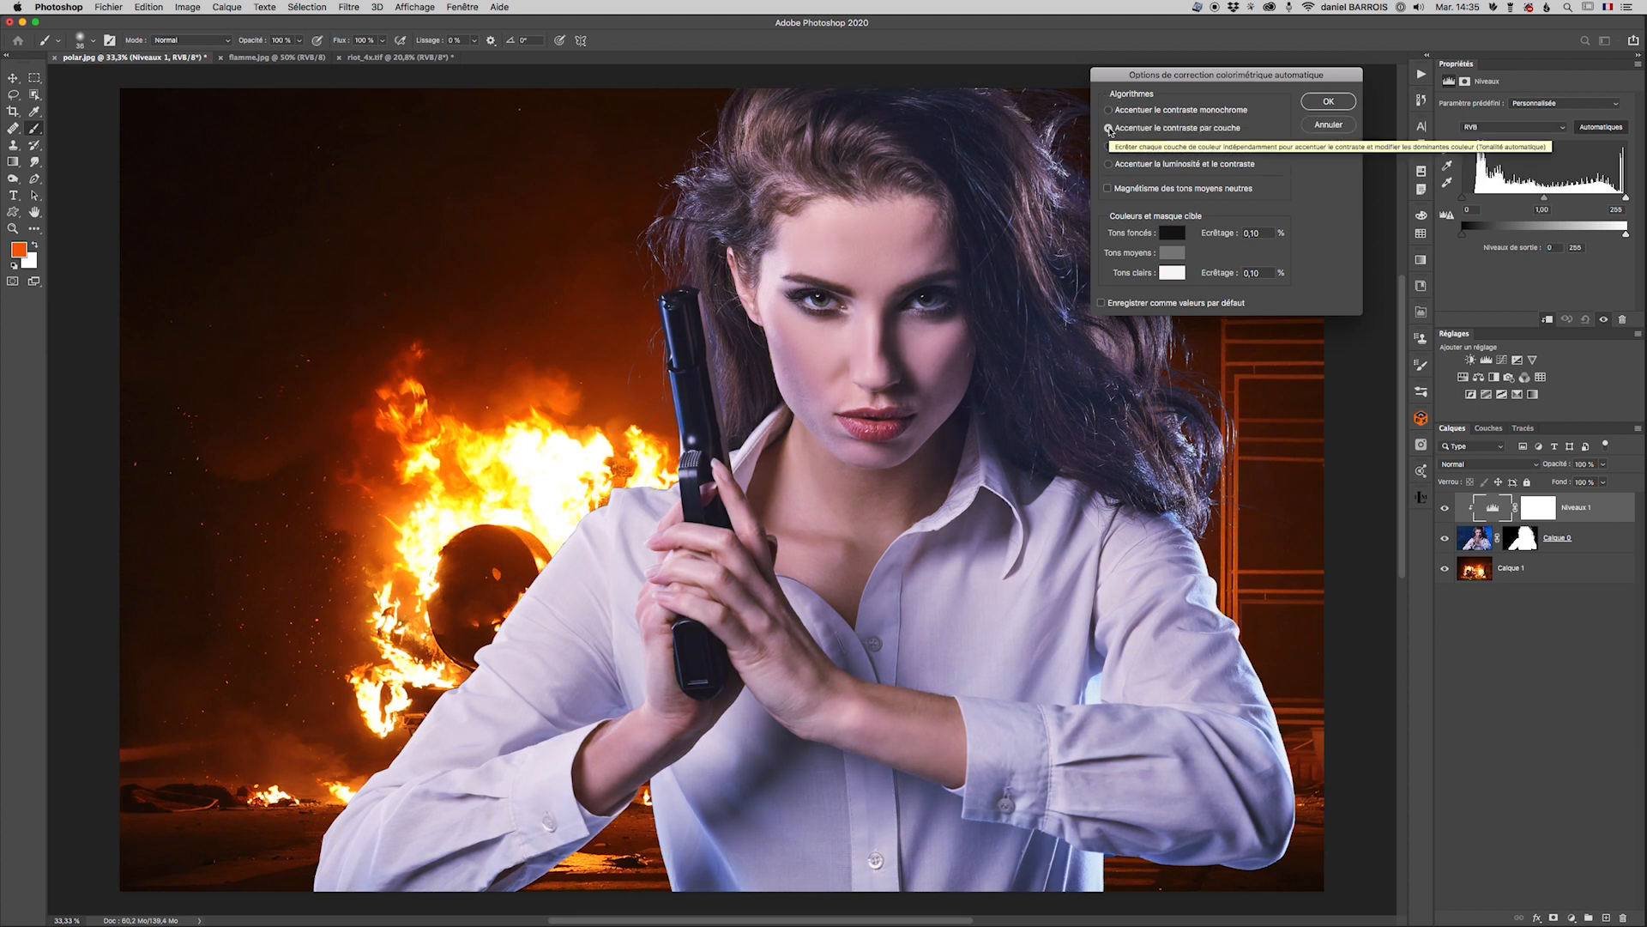
pyautogui.click(1108, 146)
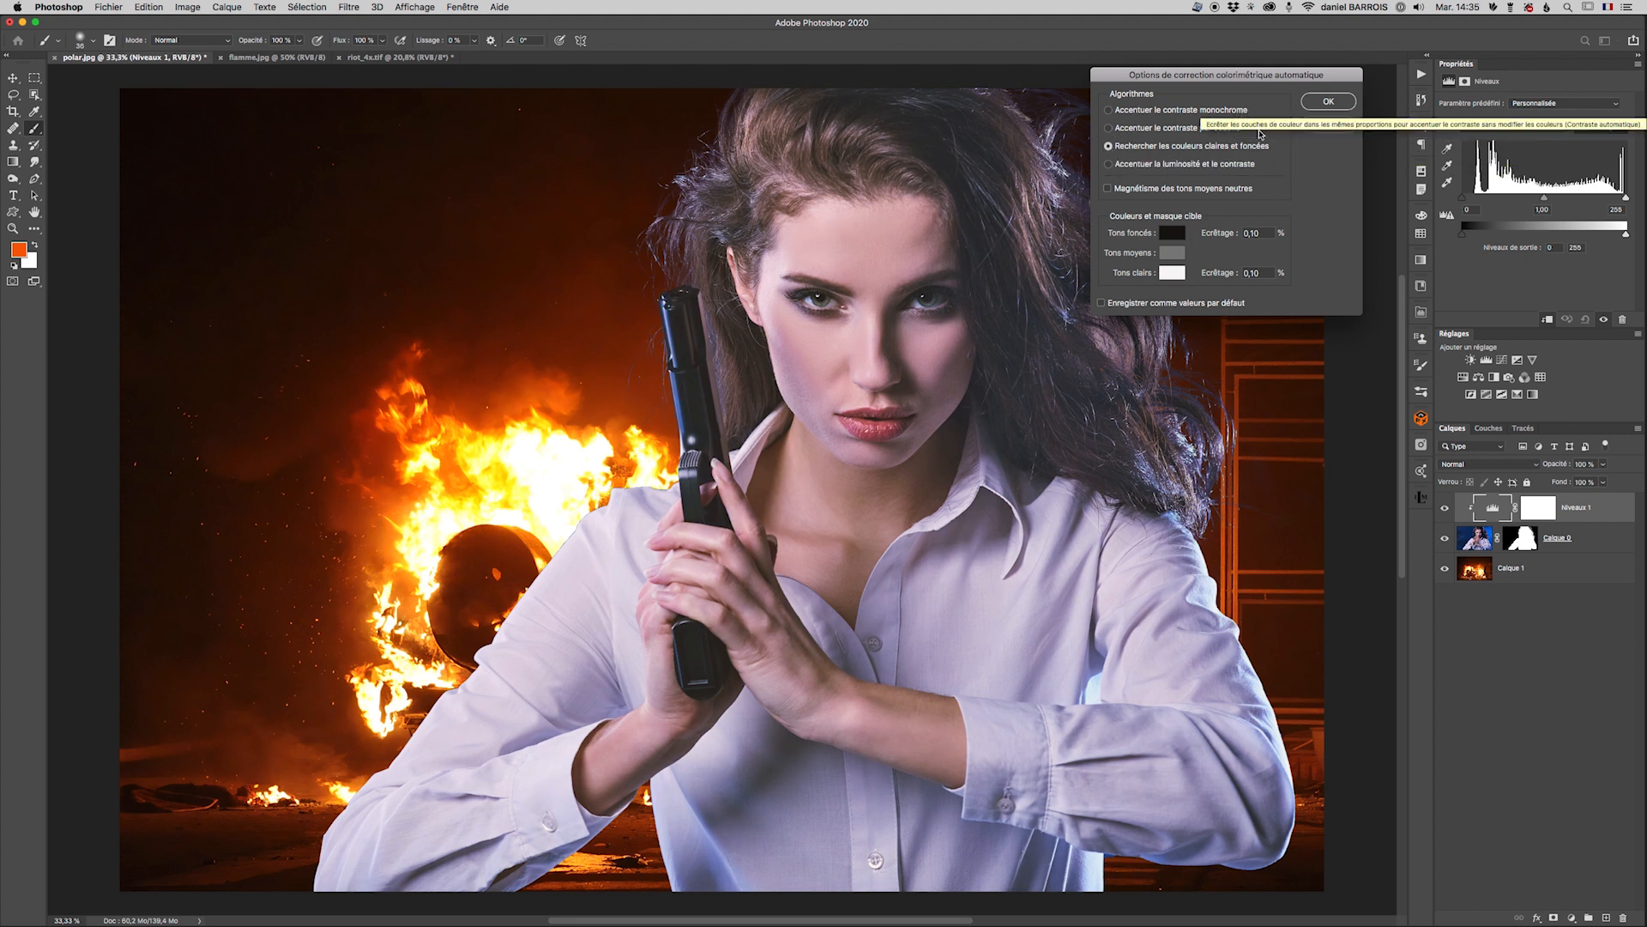
# - Try target shadow colors sampled from the dark background and the orange glow above the fire, then cancel the color choice
pyautogui.click(1171, 232)
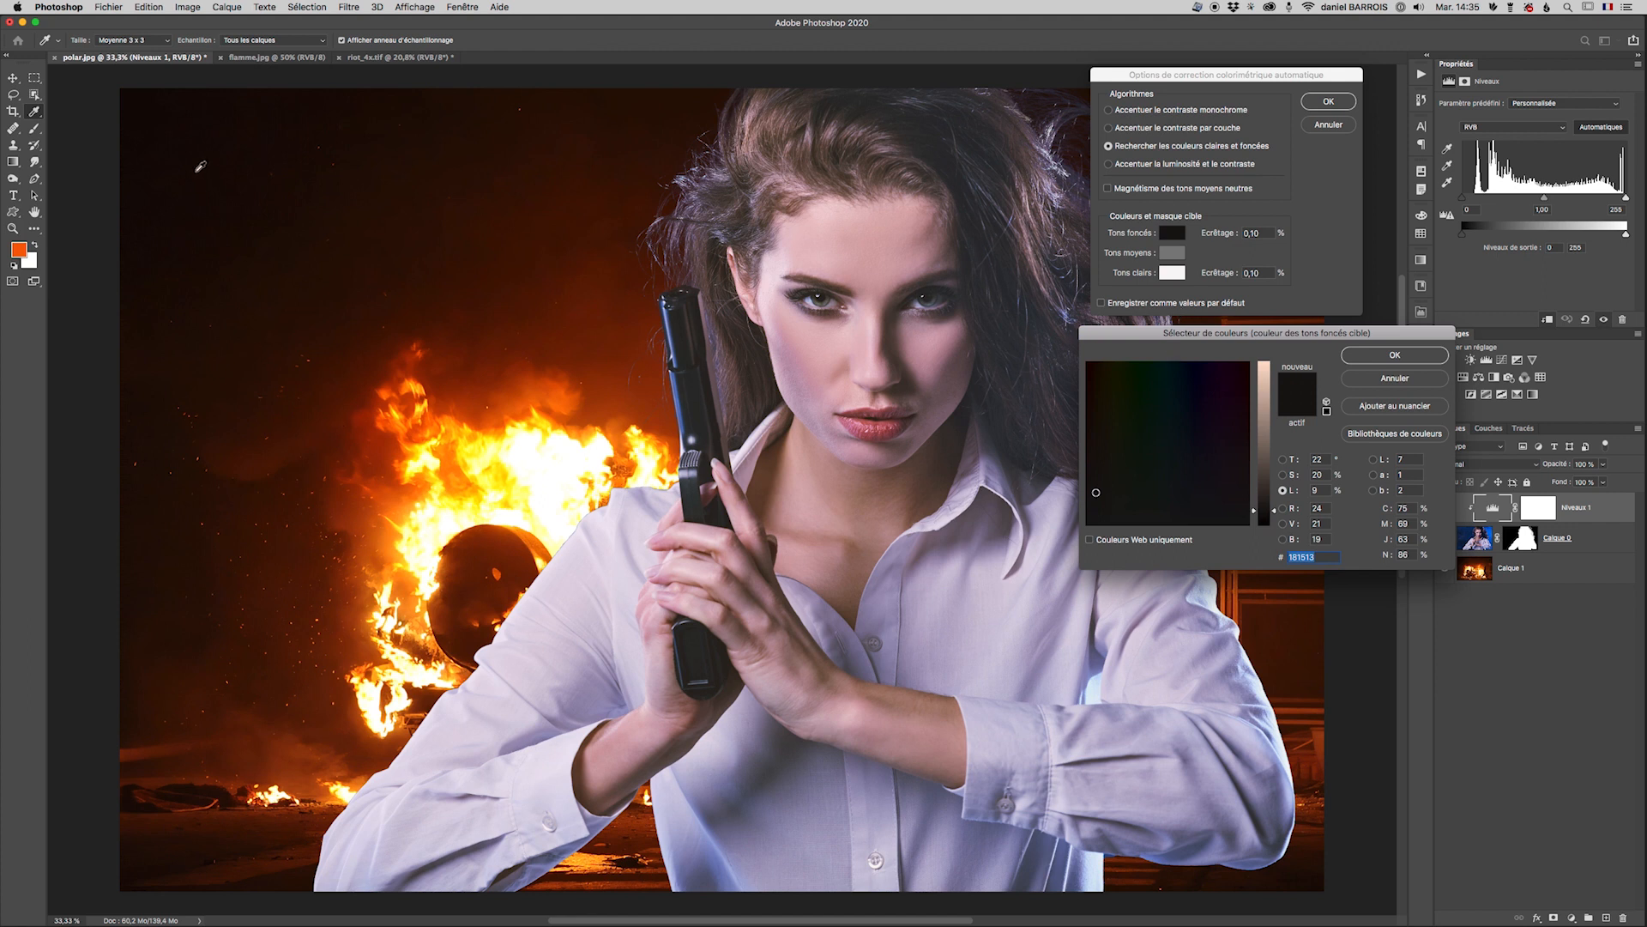
pyautogui.click(189, 217)
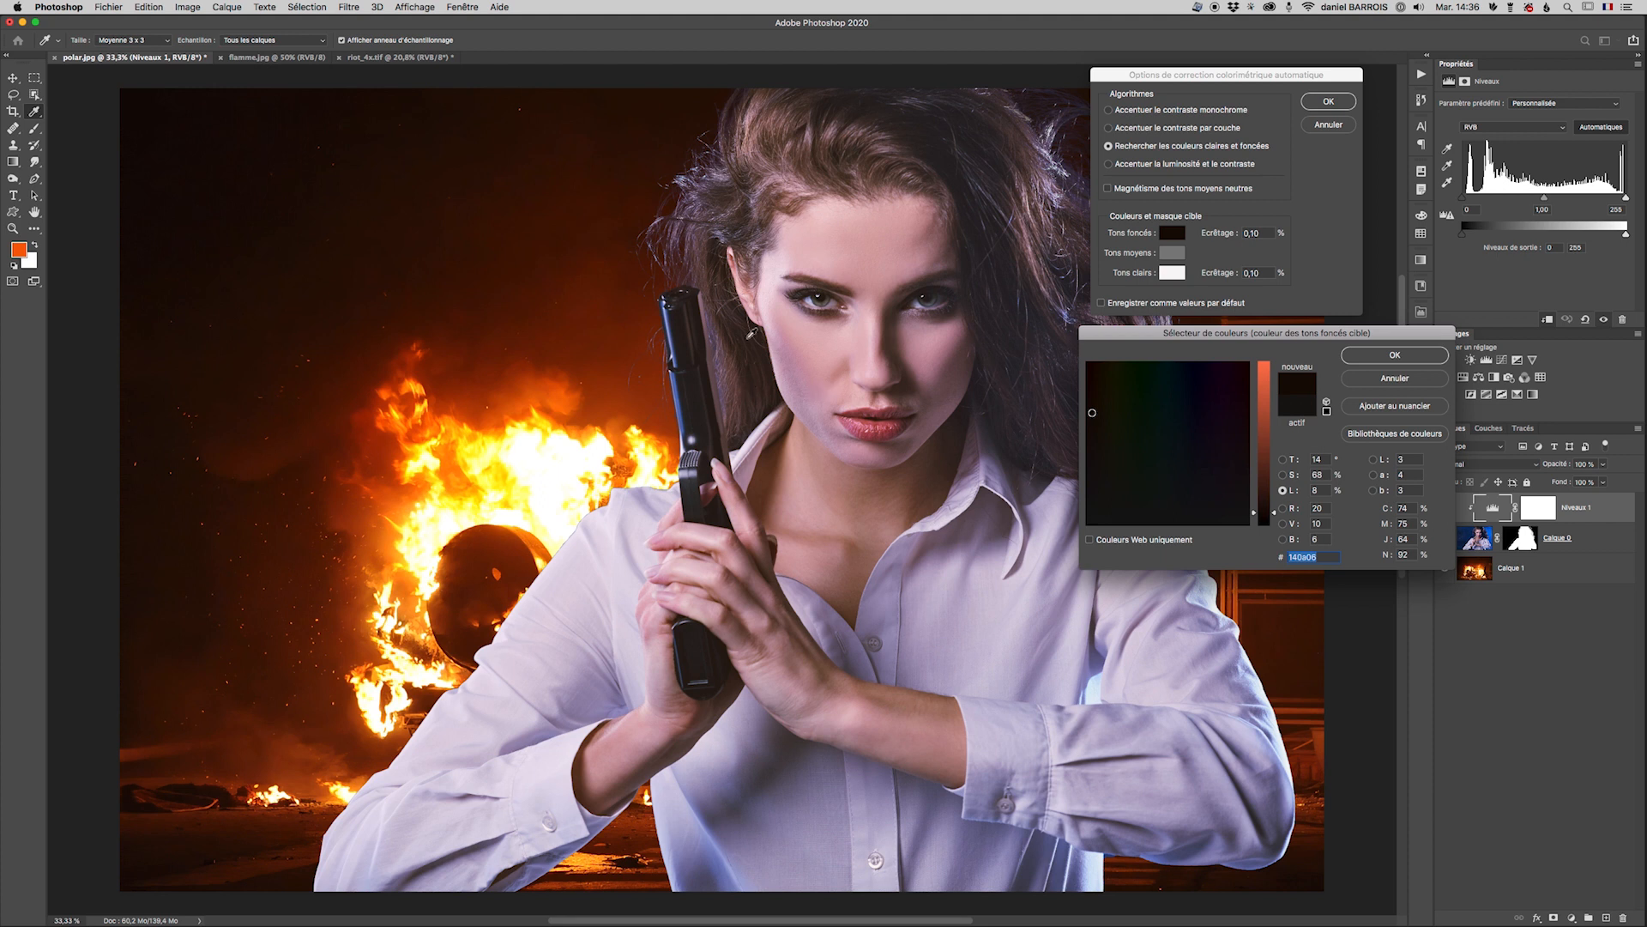
pyautogui.click(505, 402)
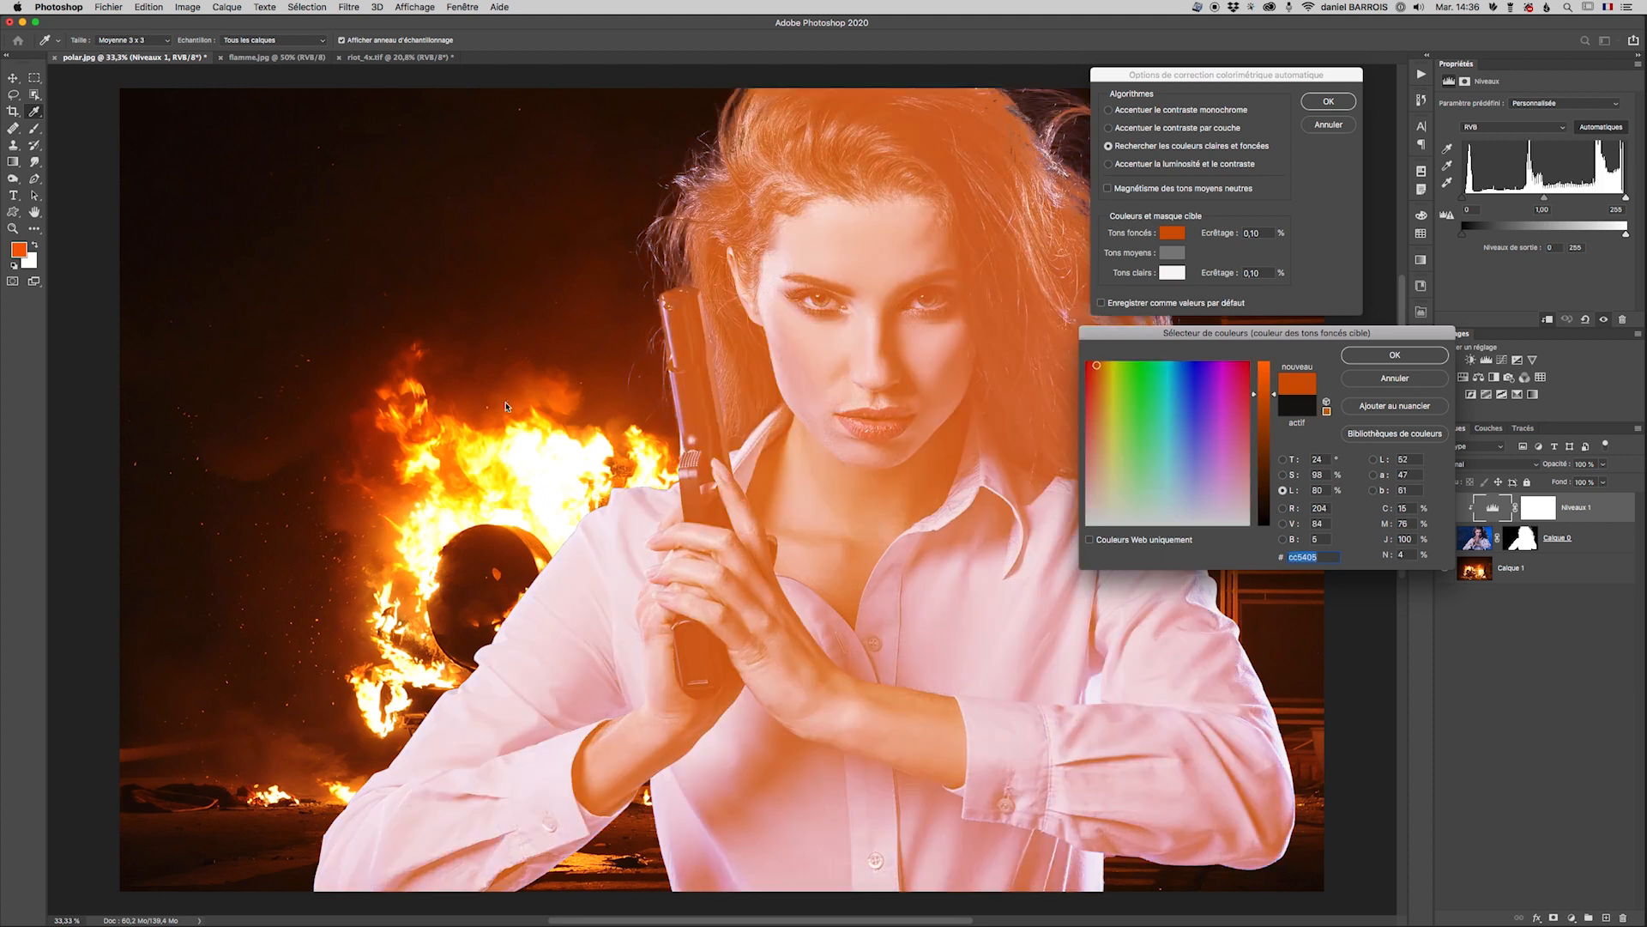
pyautogui.click(309, 562)
pyautogui.click(173, 564)
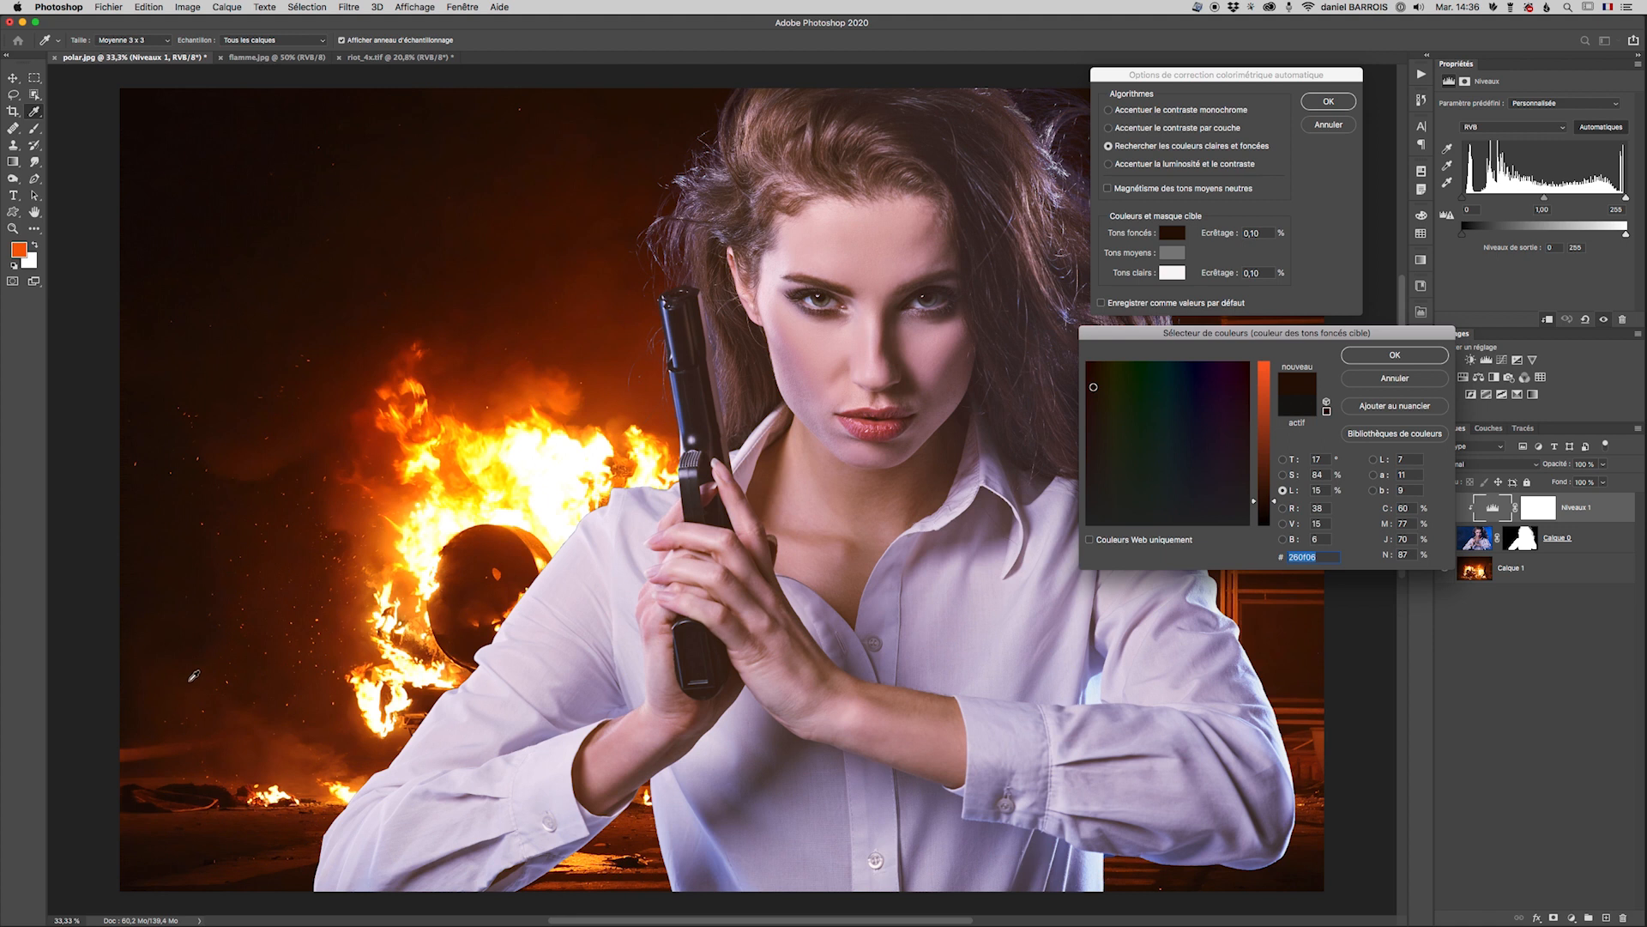
pyautogui.click(251, 238)
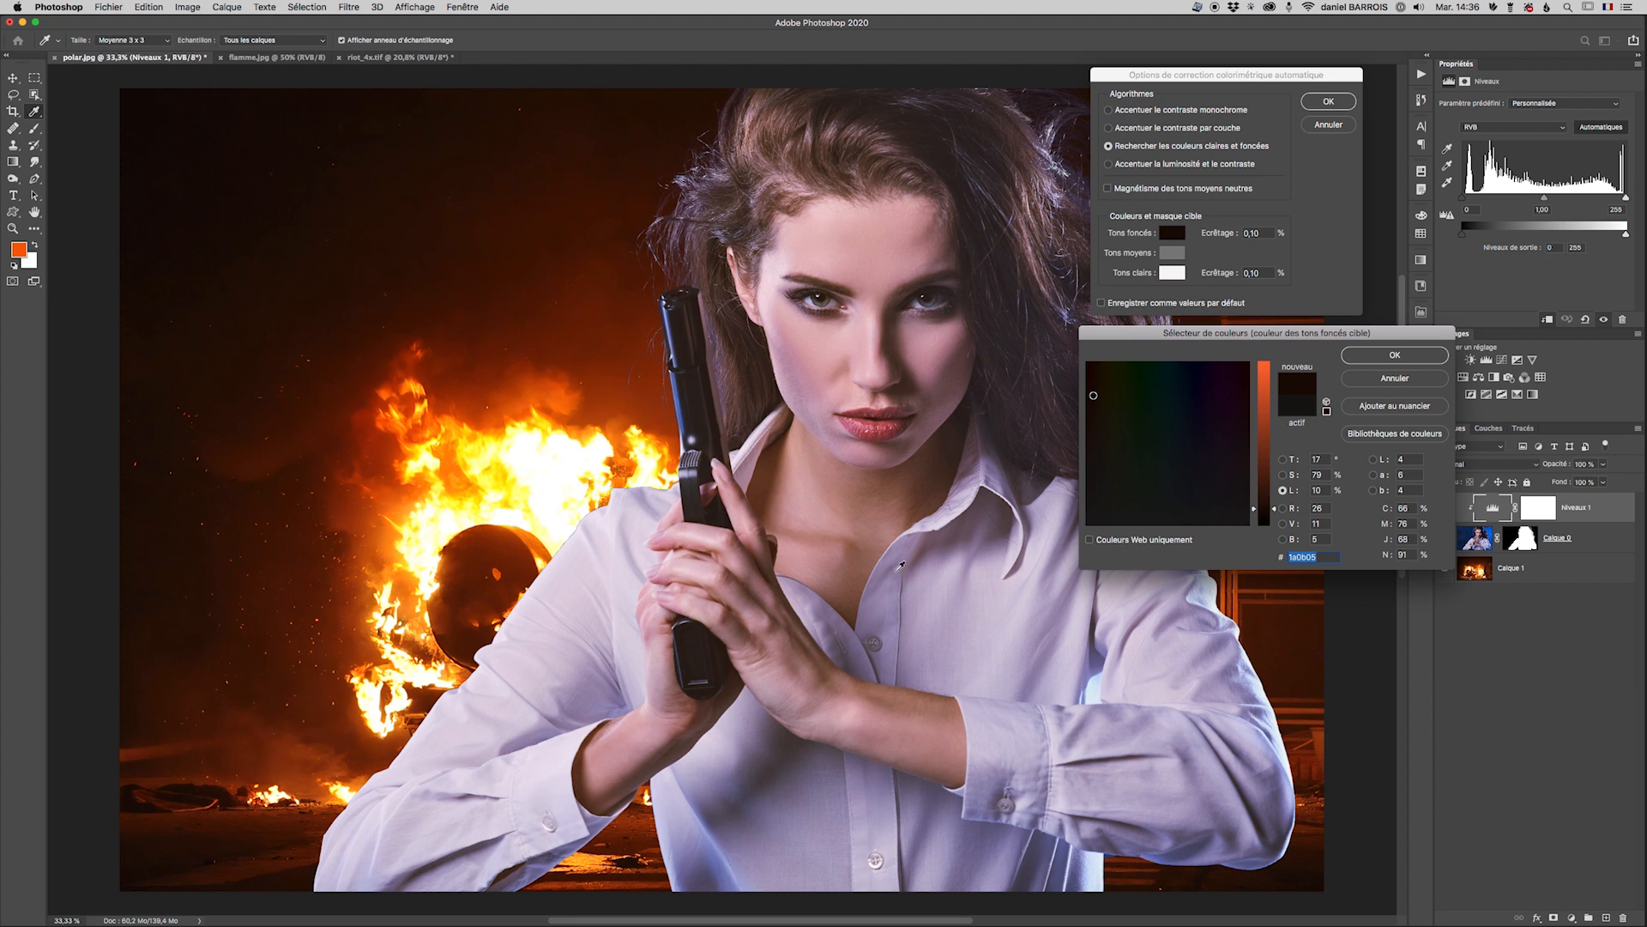
pyautogui.click(1380, 379)
# - Compare the monochrome and per-channel contrast algorithms and choose "Accentuer le contraste monochrome"
pyautogui.click(1109, 110)
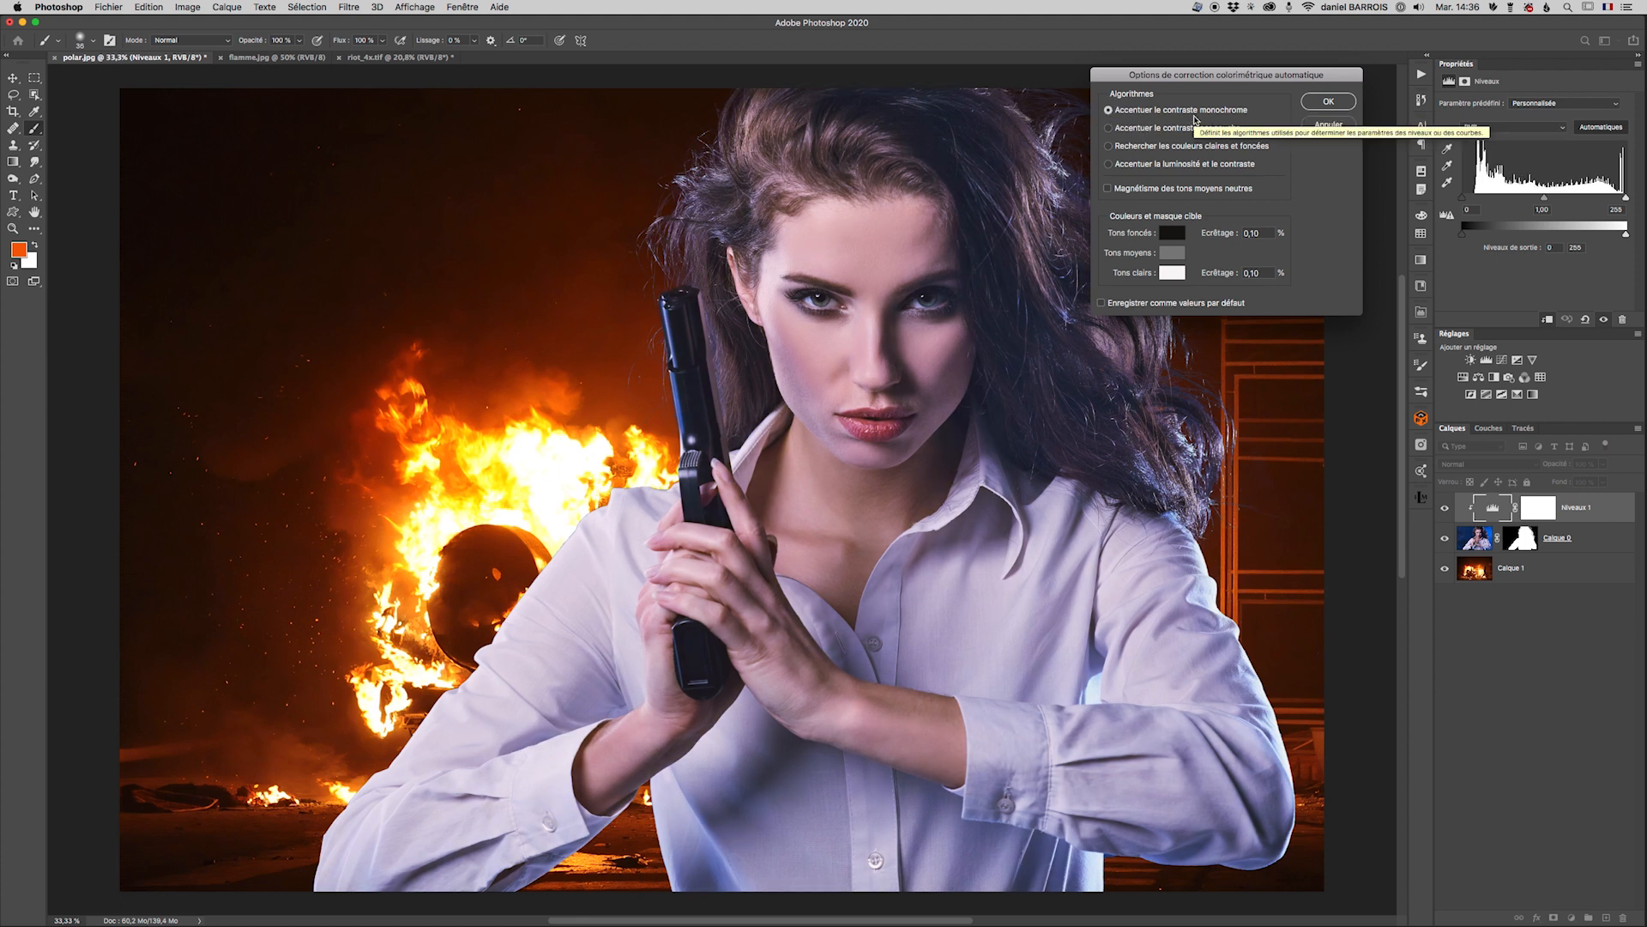
pyautogui.click(1109, 129)
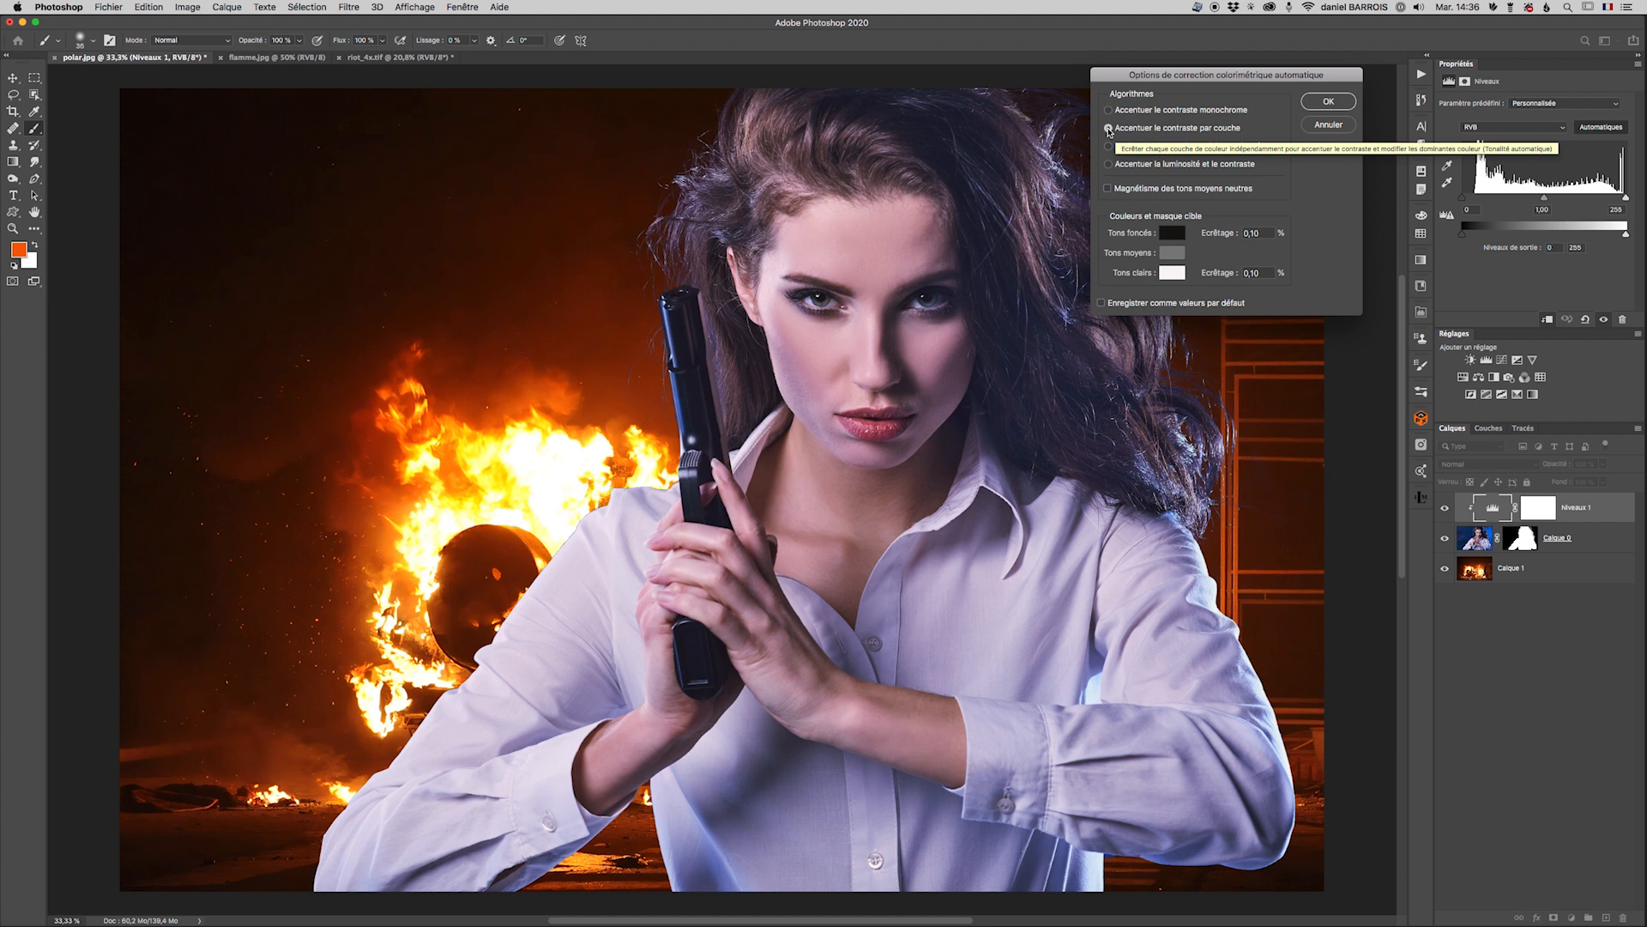
pyautogui.click(1108, 111)
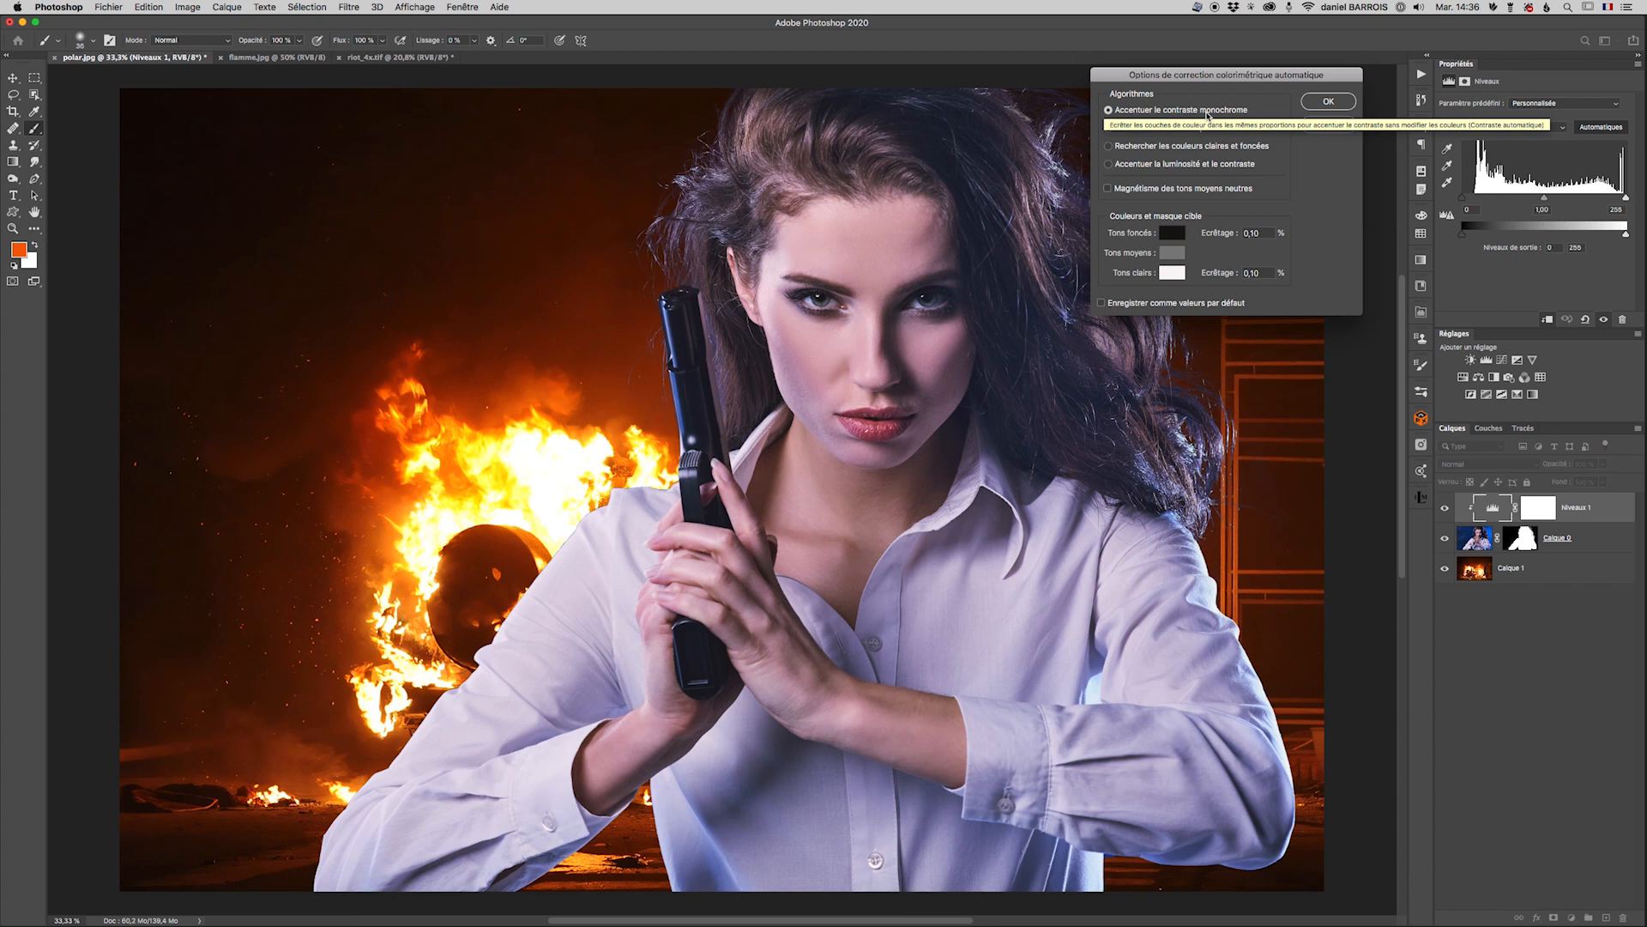
# - Set the target shadow color to the dark brown 1c0c06 sampled from the background beside the woman
pyautogui.click(1172, 234)
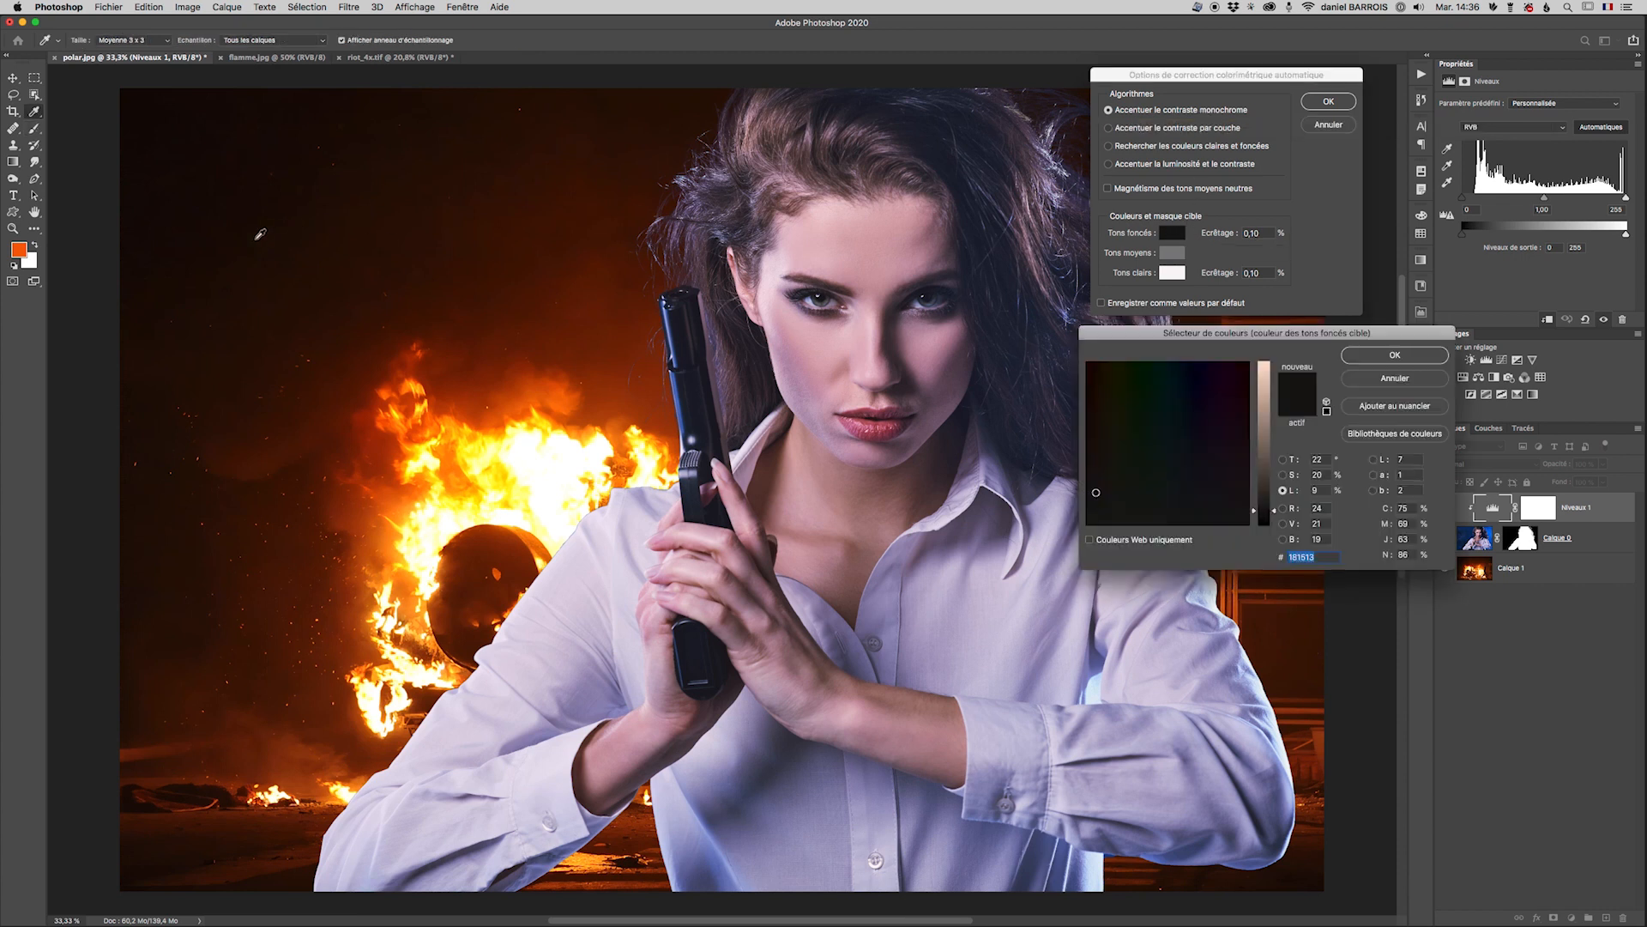
pyautogui.click(260, 234)
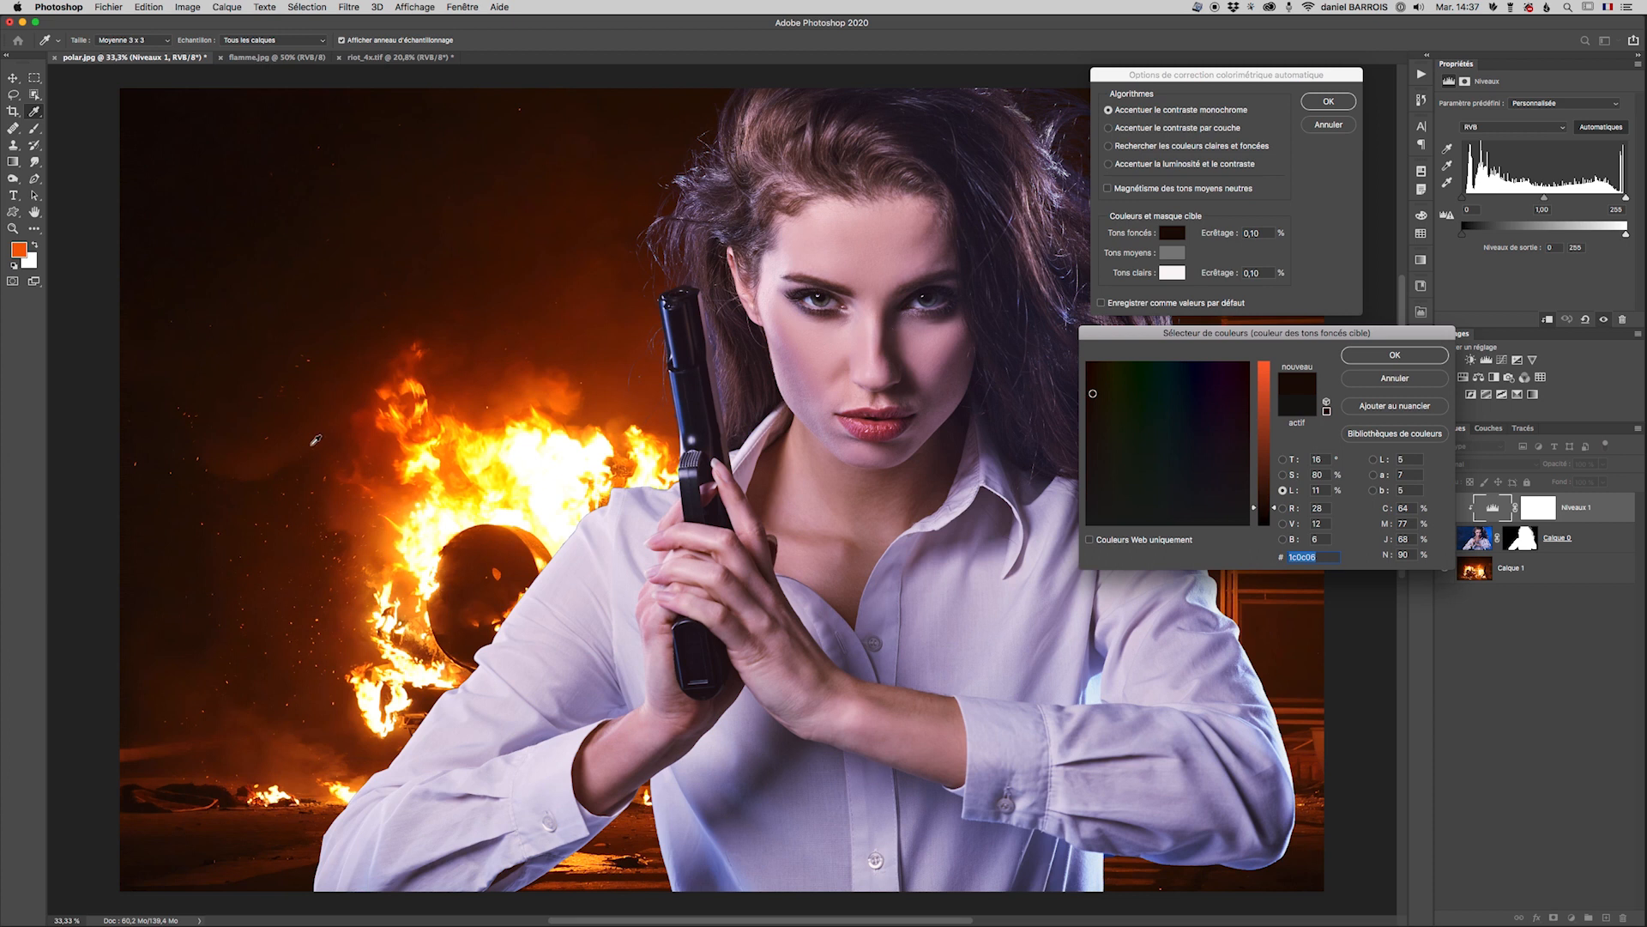
pyautogui.click(1407, 356)
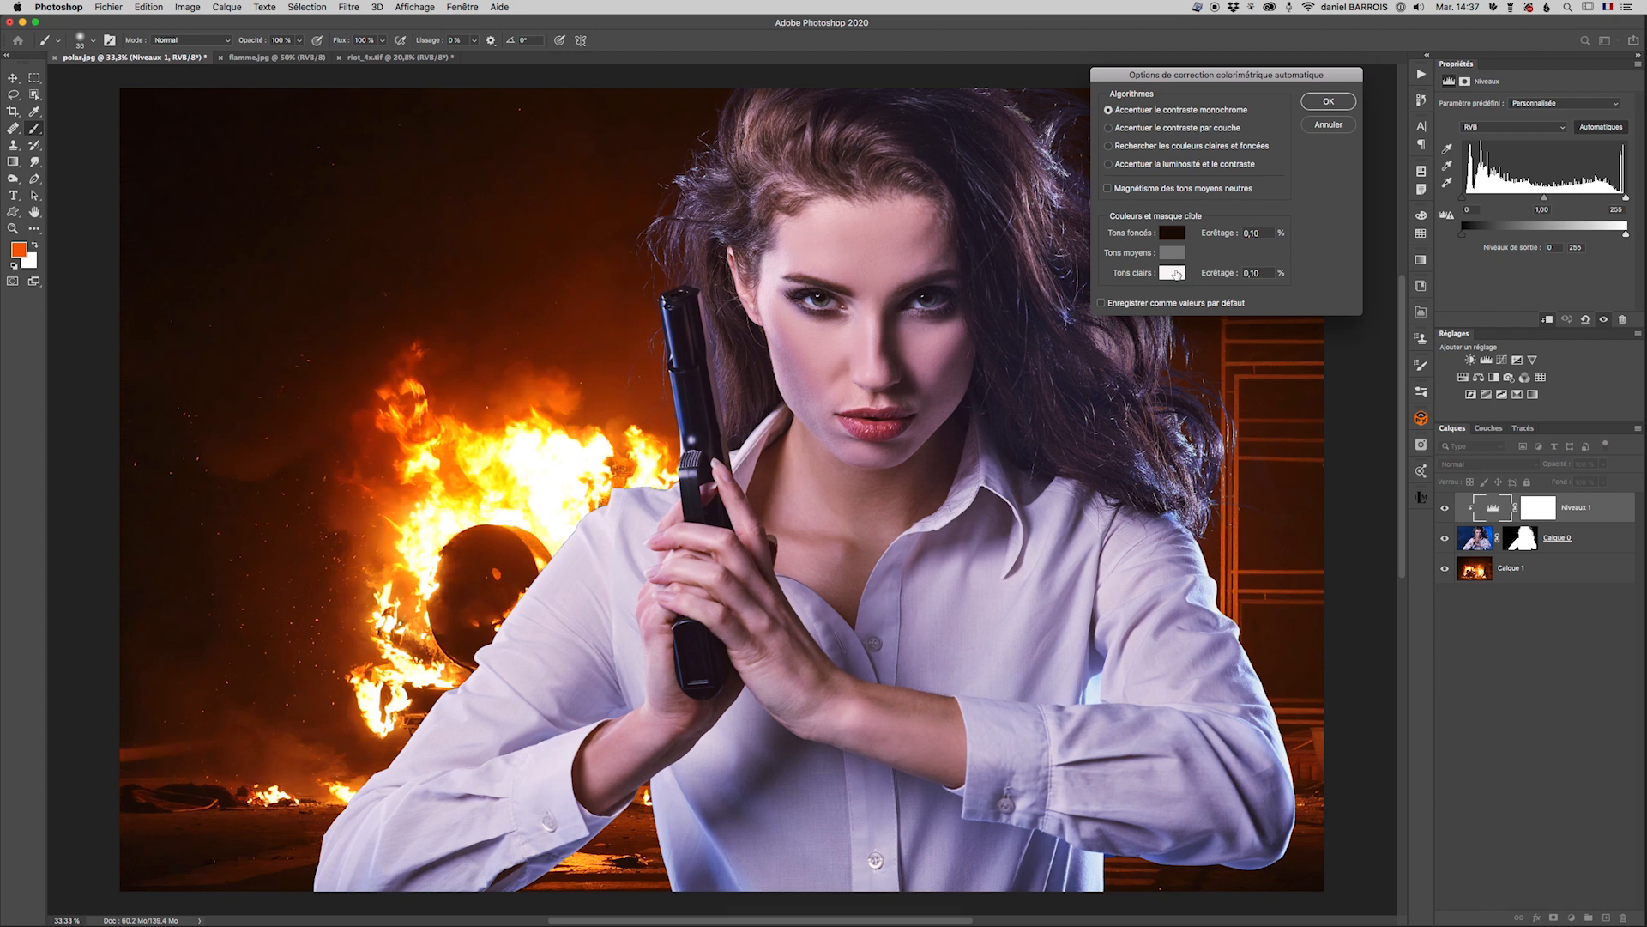
# - Set the target highlight color to pale peach ffd8bc, starting from a yellow sampled in the fire and refining its hue and saturation
pyautogui.click(1174, 274)
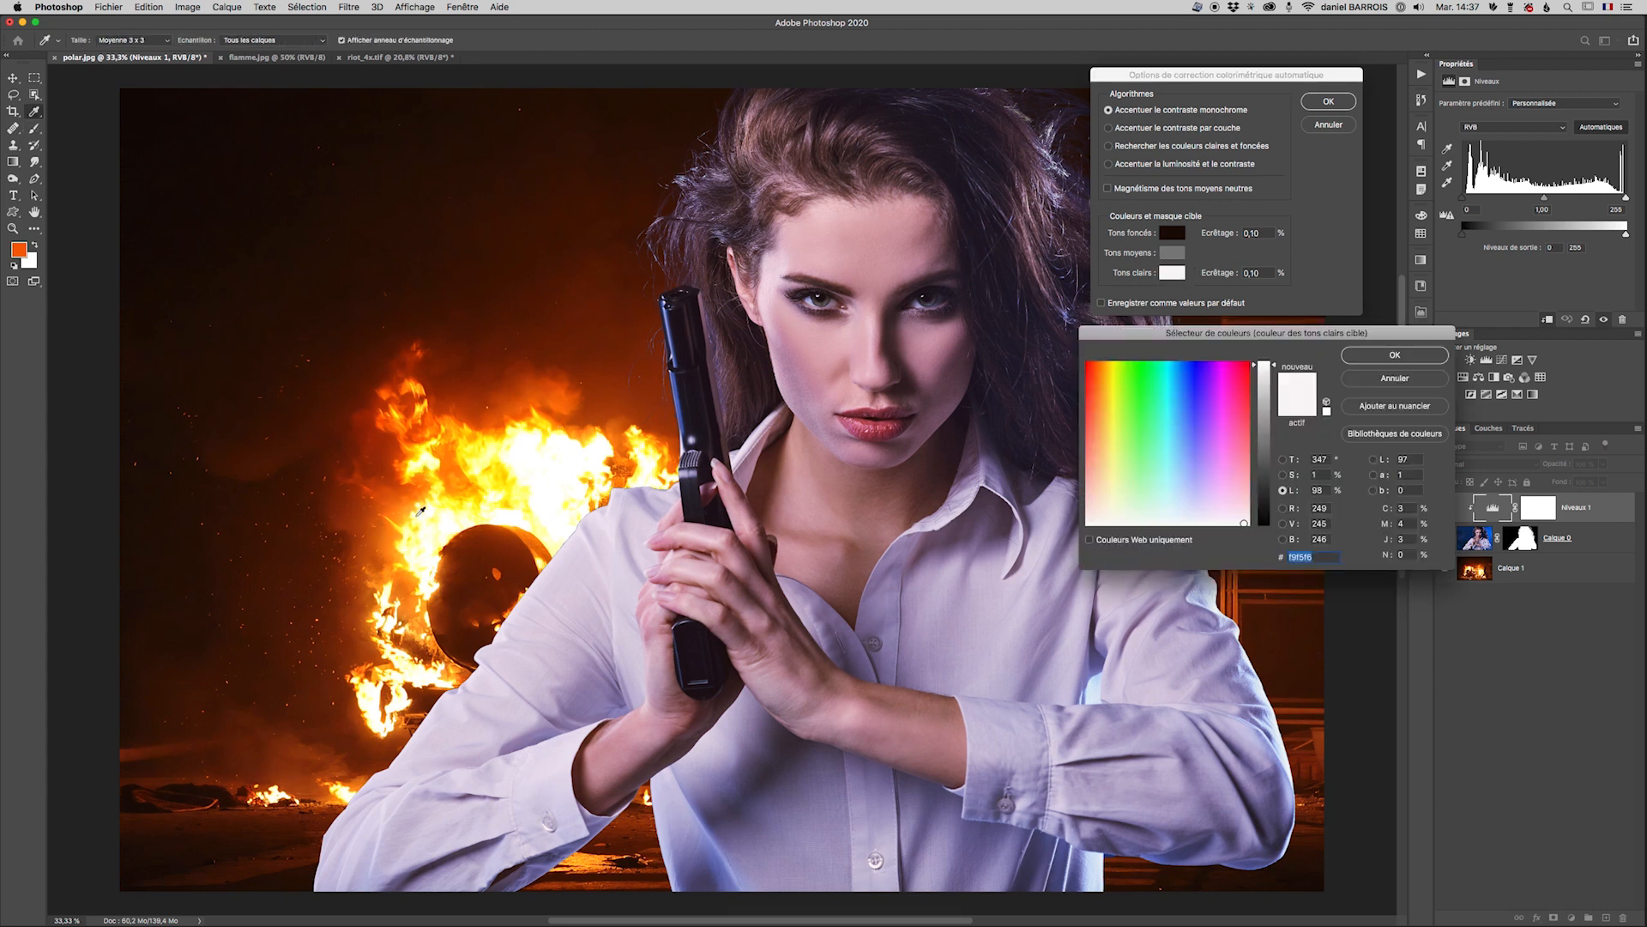
pyautogui.click(405, 542)
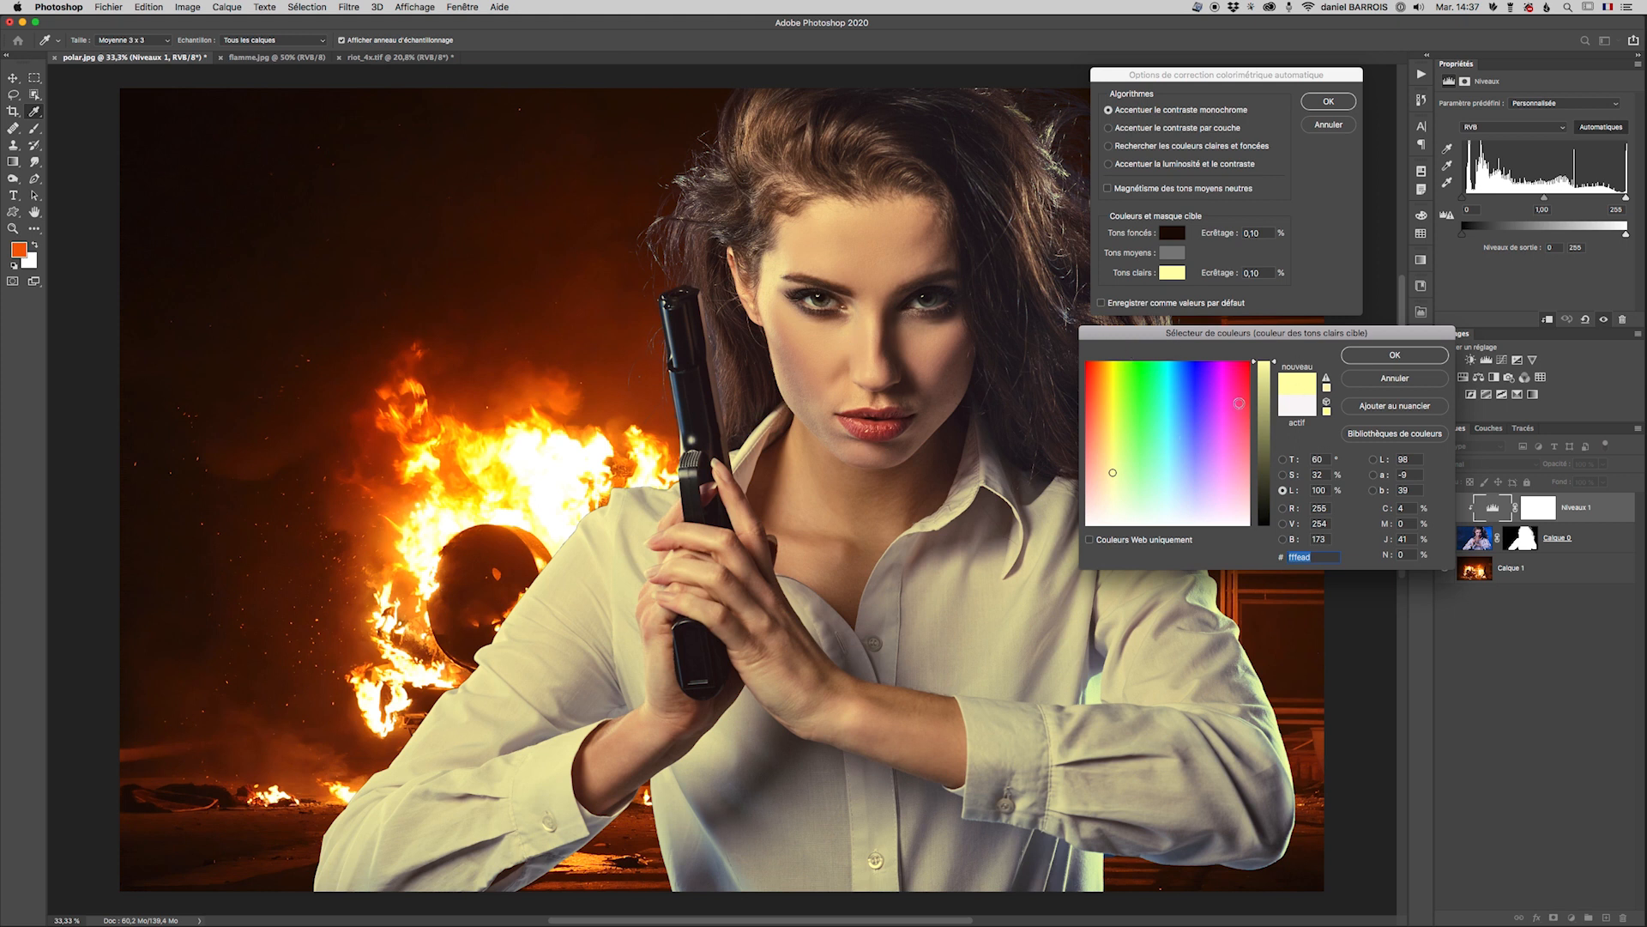
pyautogui.click(1111, 490)
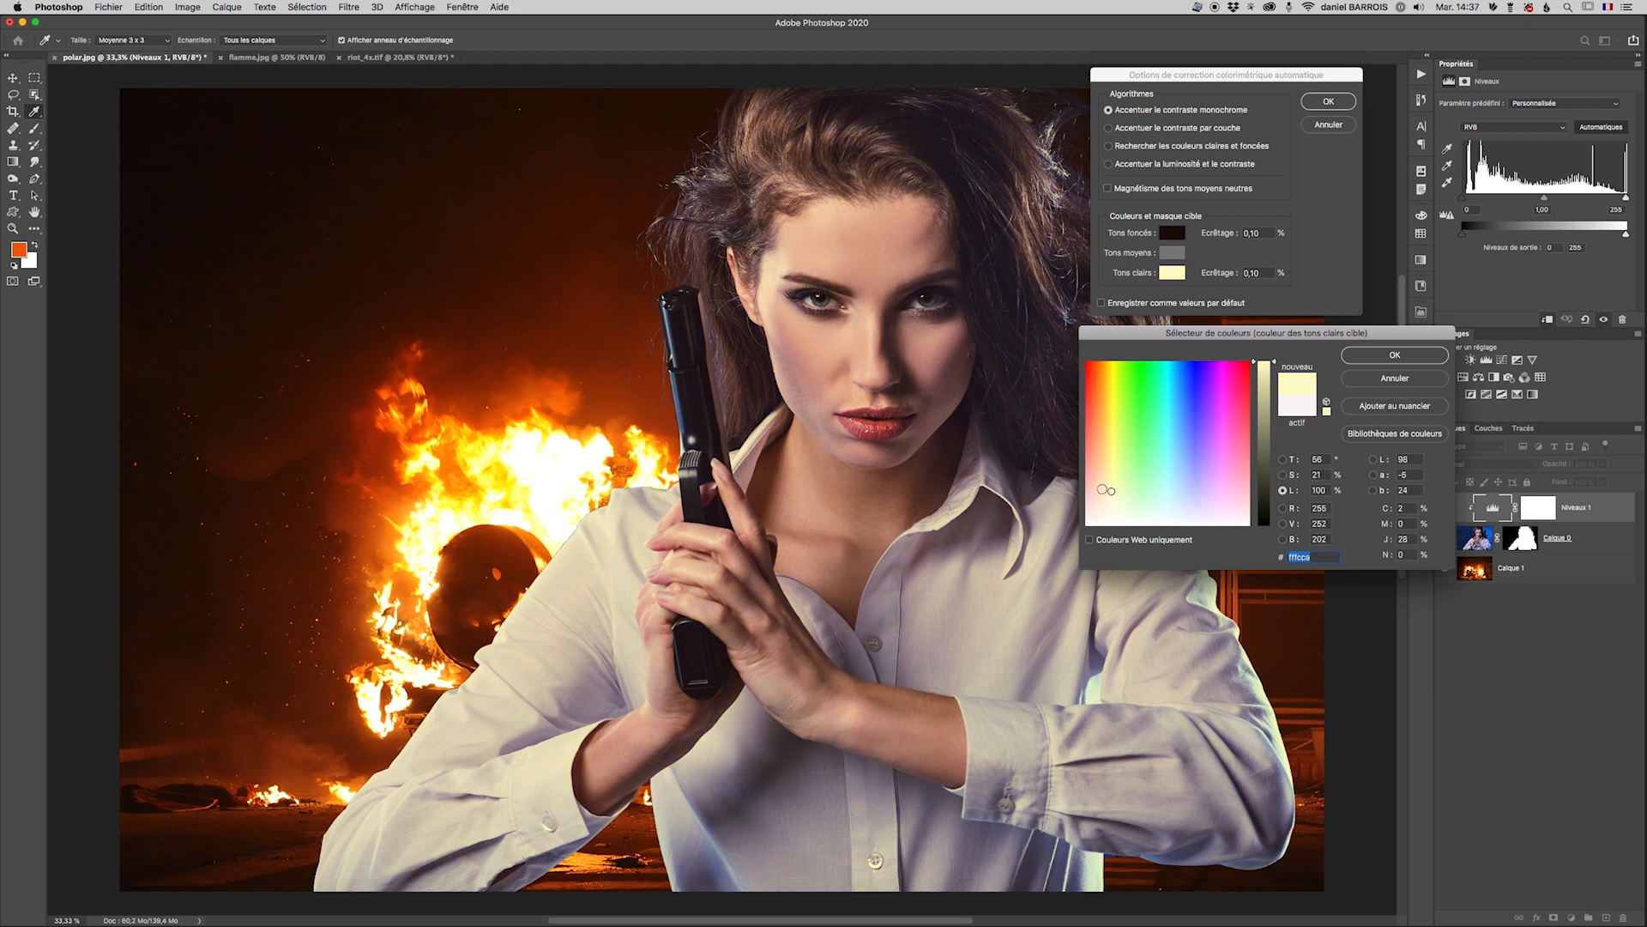
pyautogui.click(1102, 488)
pyautogui.click(1104, 485)
pyautogui.click(1101, 483)
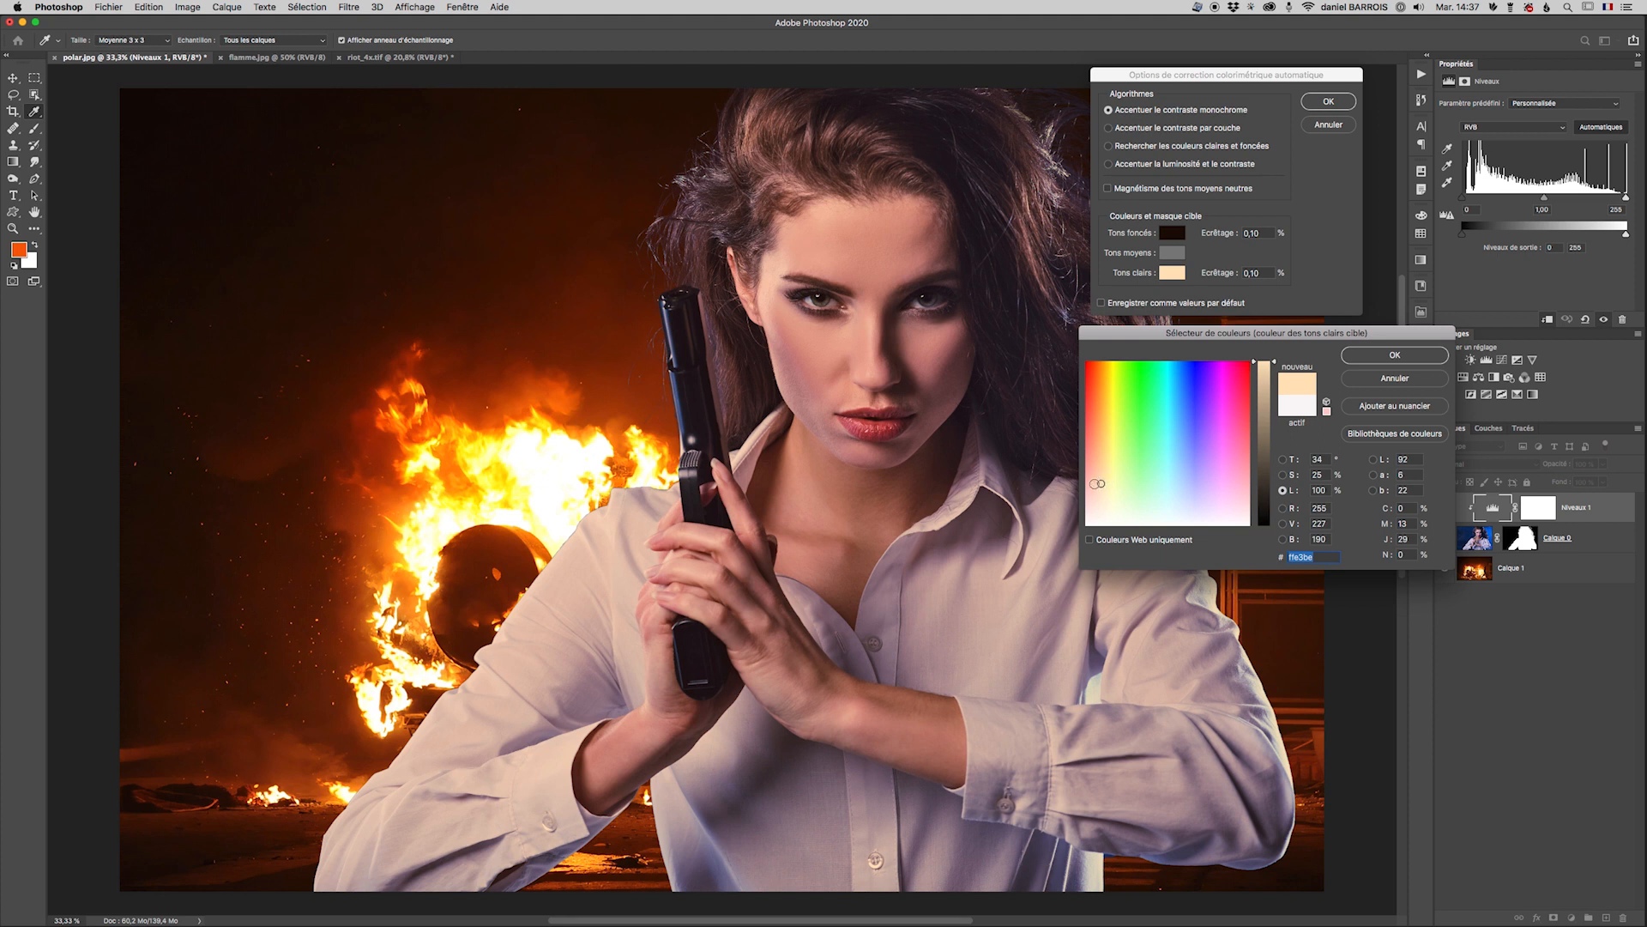
pyautogui.click(1093, 483)
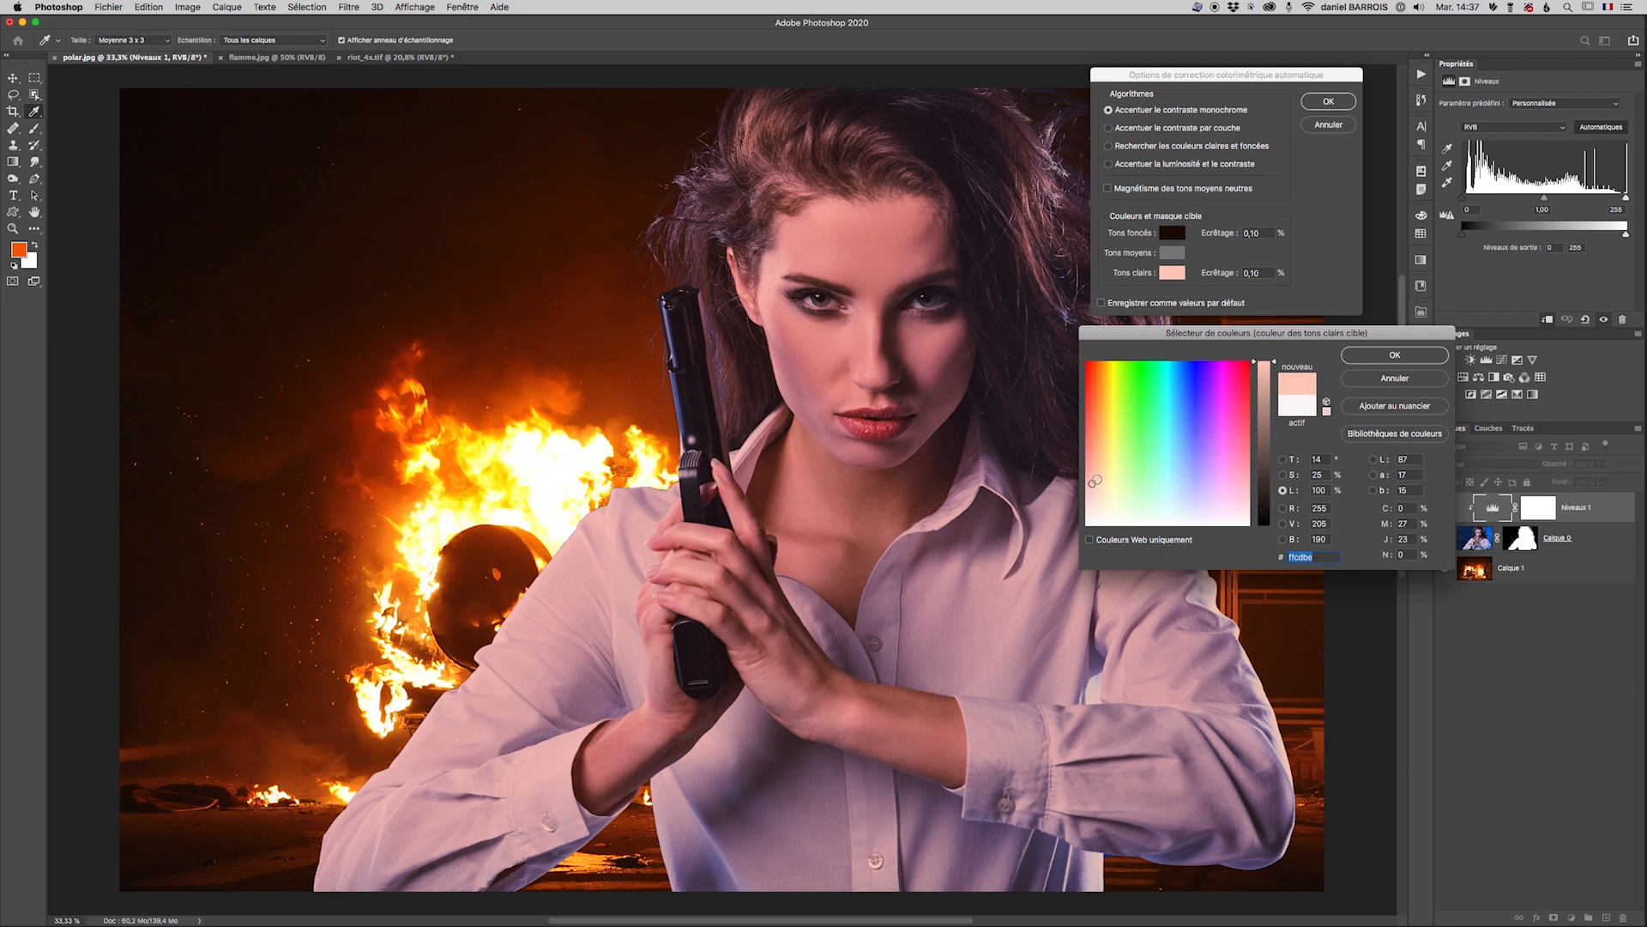
pyautogui.click(1097, 482)
pyautogui.click(1397, 356)
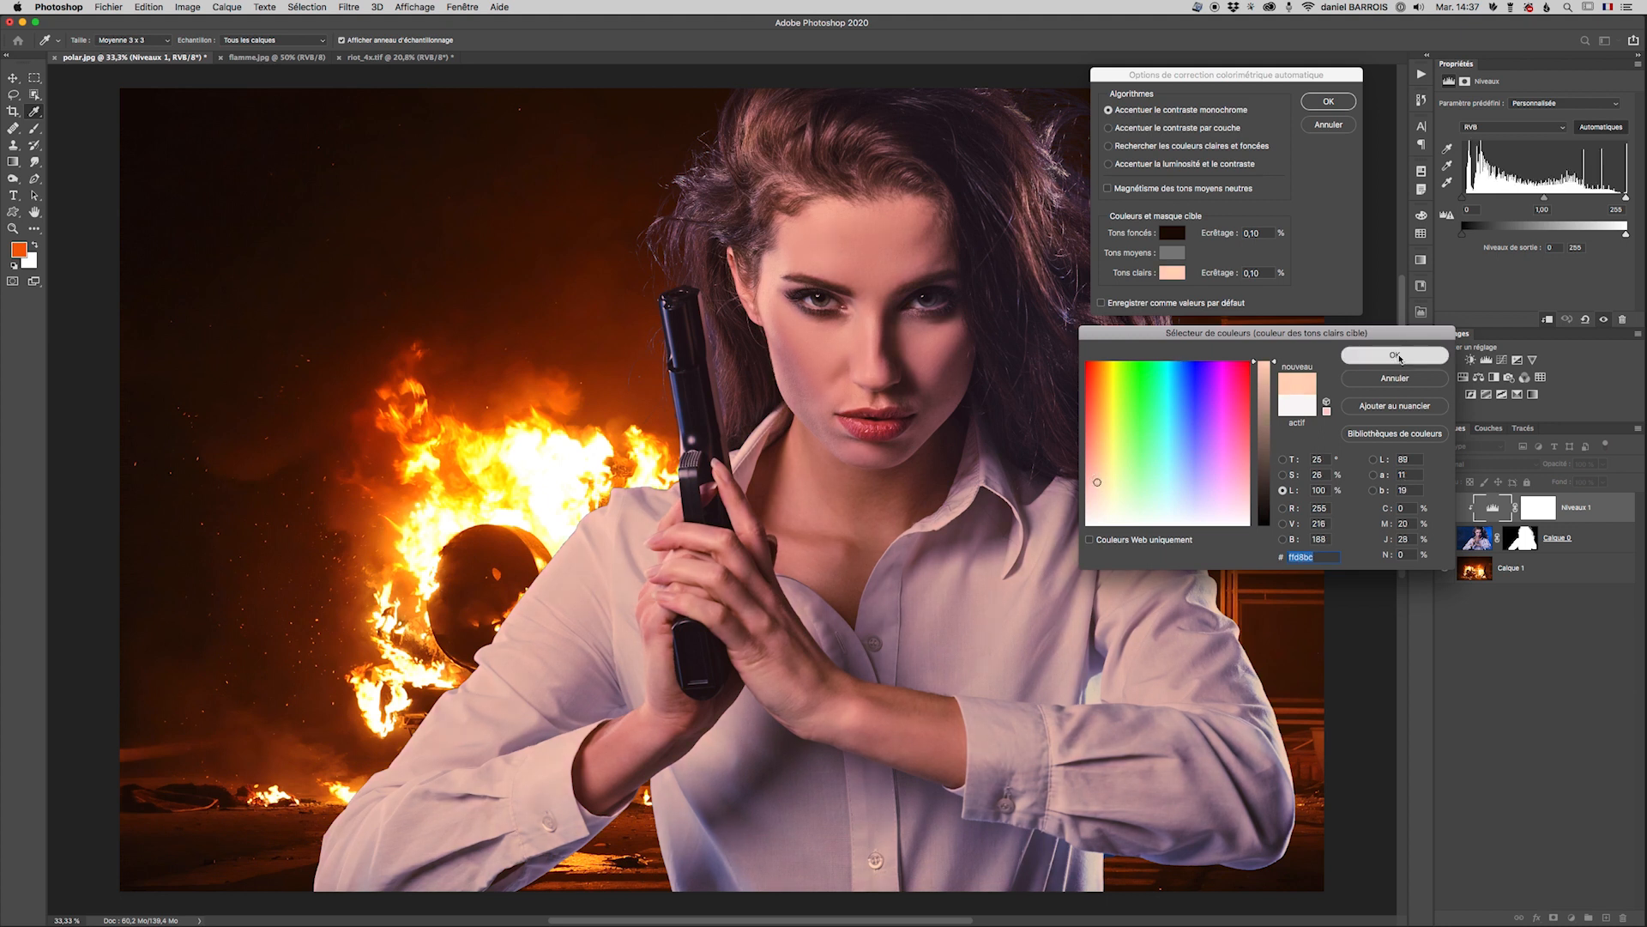
# - Shift the target shadow color to a more saturated red-brown near 290c02 and apply the correction options without saving them as defaults
pyautogui.click(1175, 237)
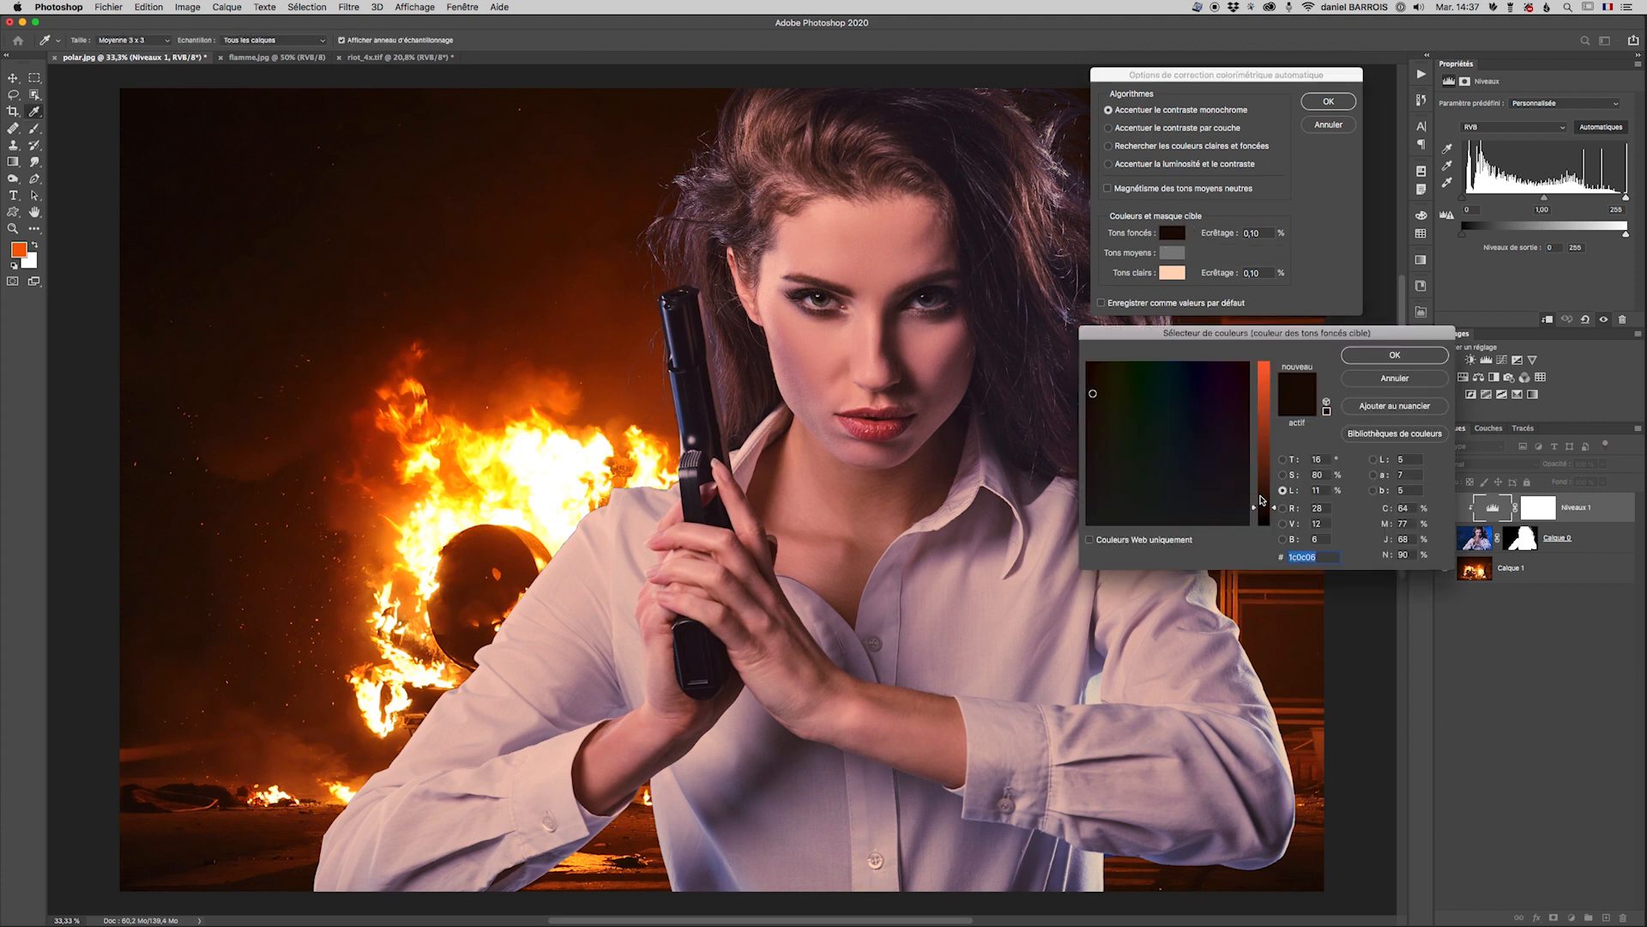
pyautogui.click(1287, 475)
pyautogui.click(1287, 461)
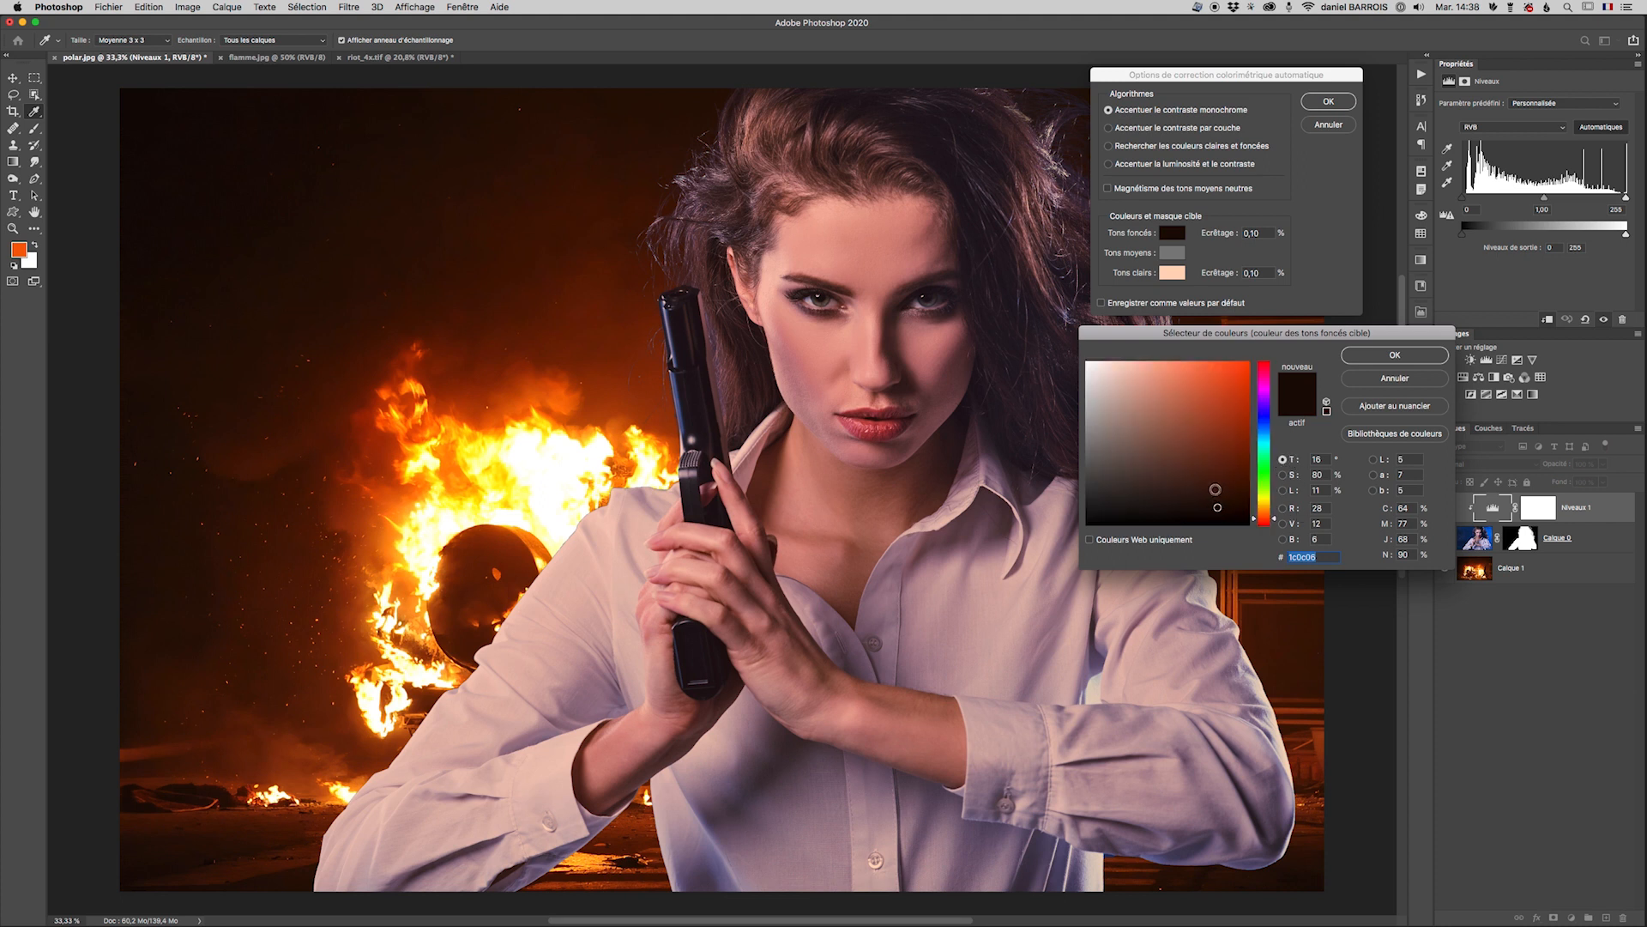
pyautogui.click(1232, 490)
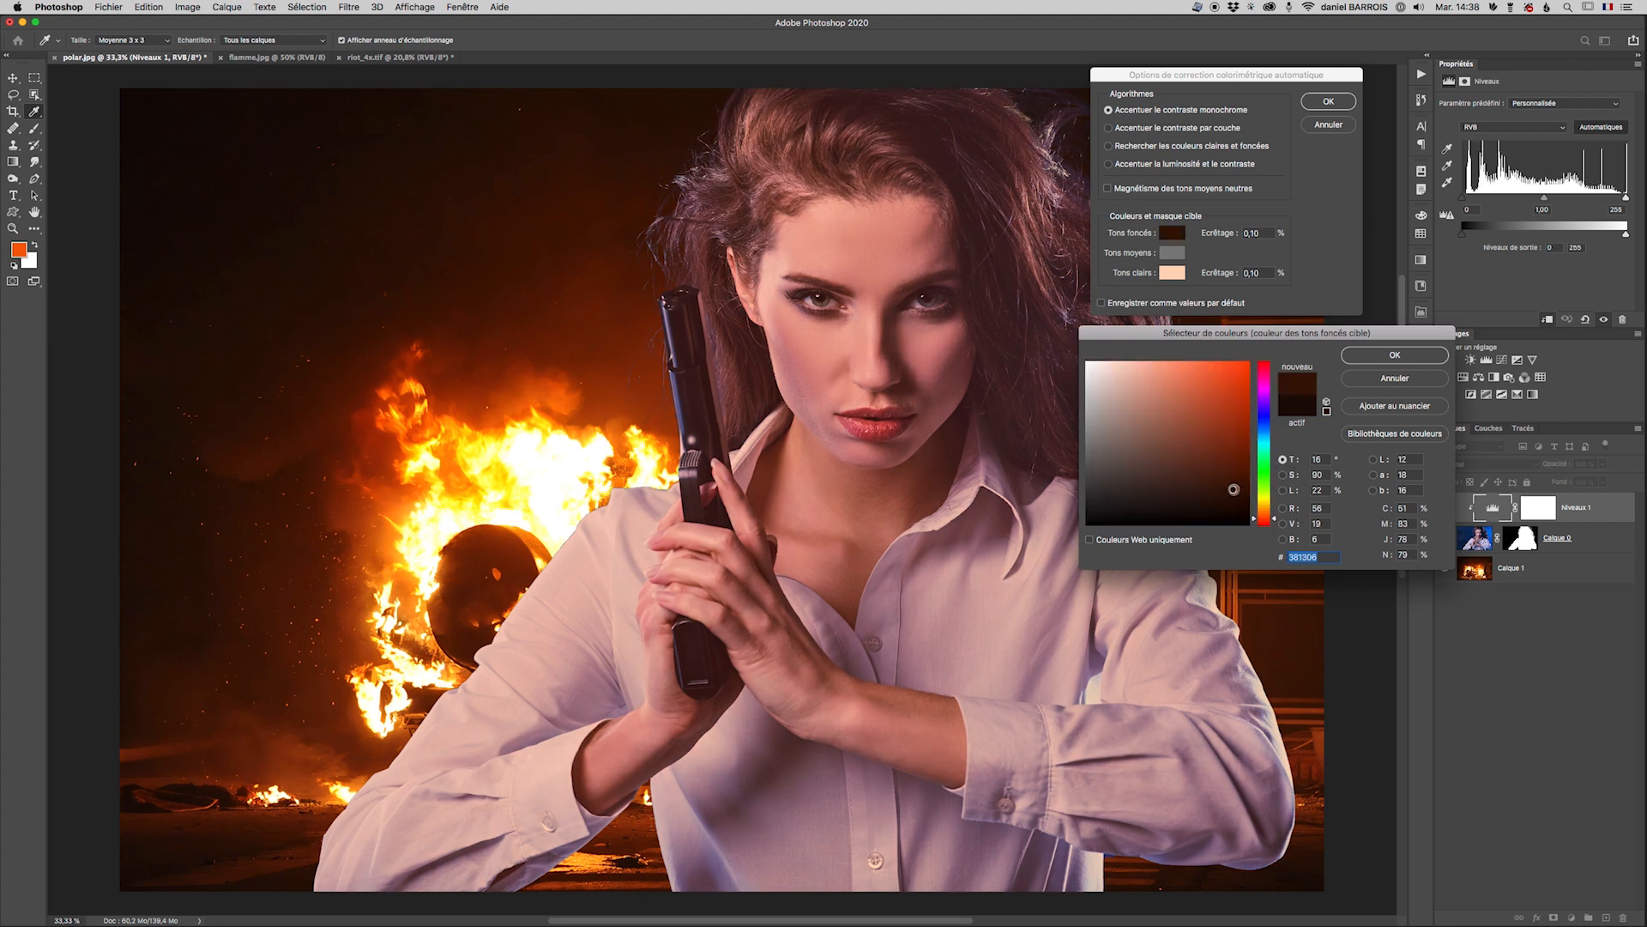
pyautogui.moveTo(1234, 489); pyautogui.dragTo(1244, 499)
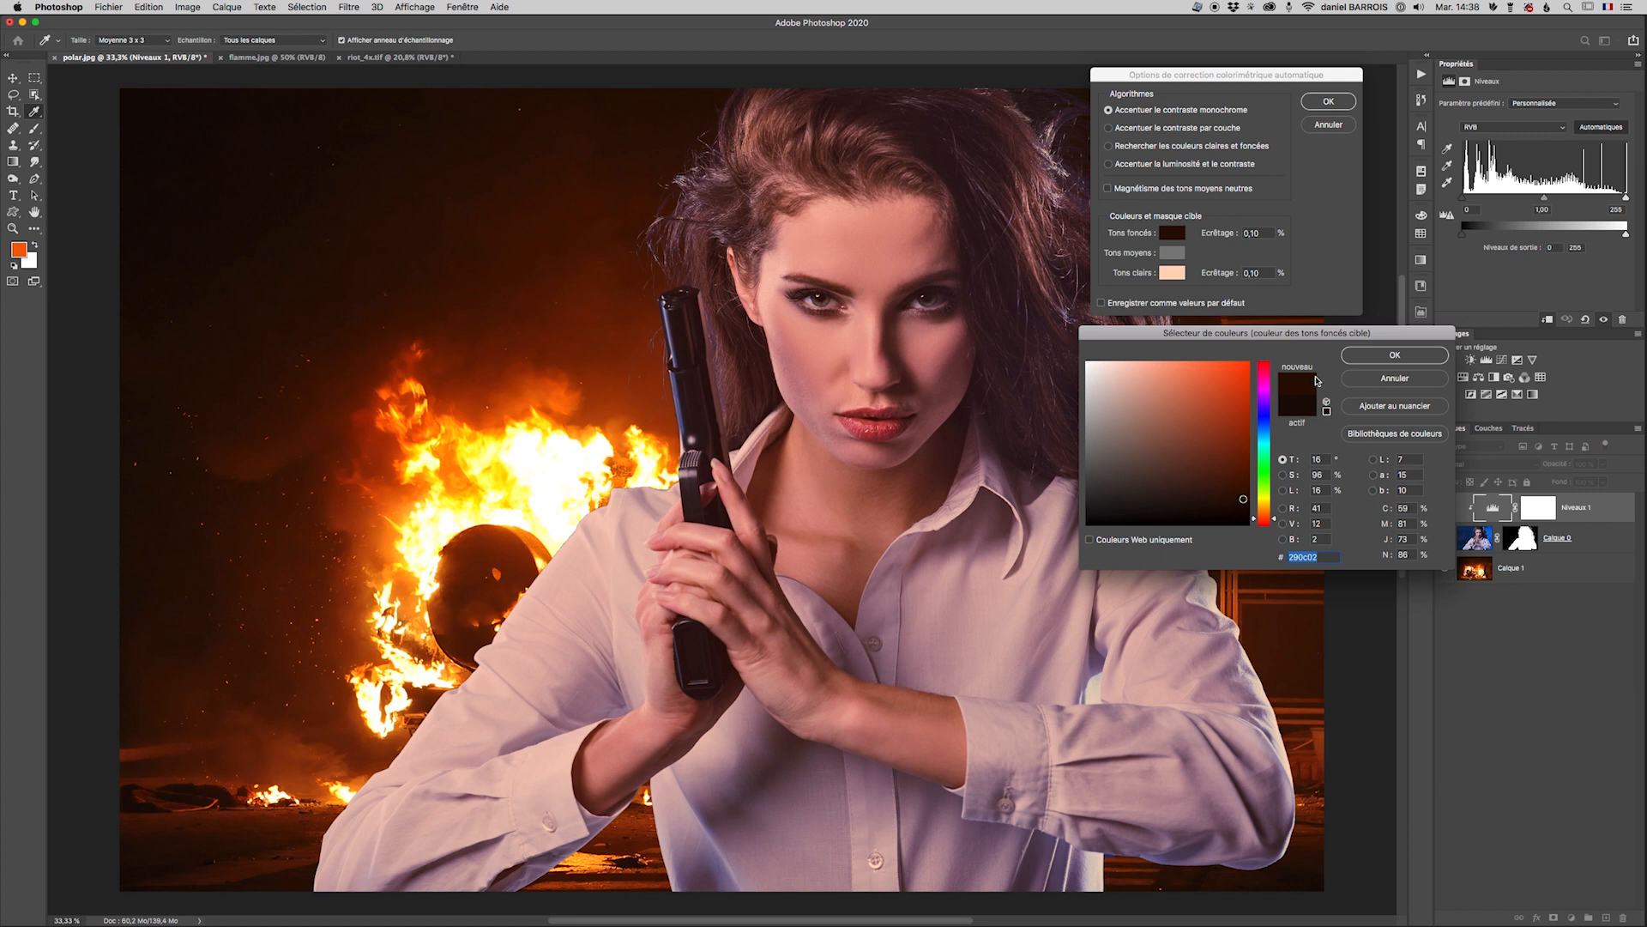
pyautogui.moveTo(1245, 498); pyautogui.dragTo(1248, 498)
pyautogui.press('Return')
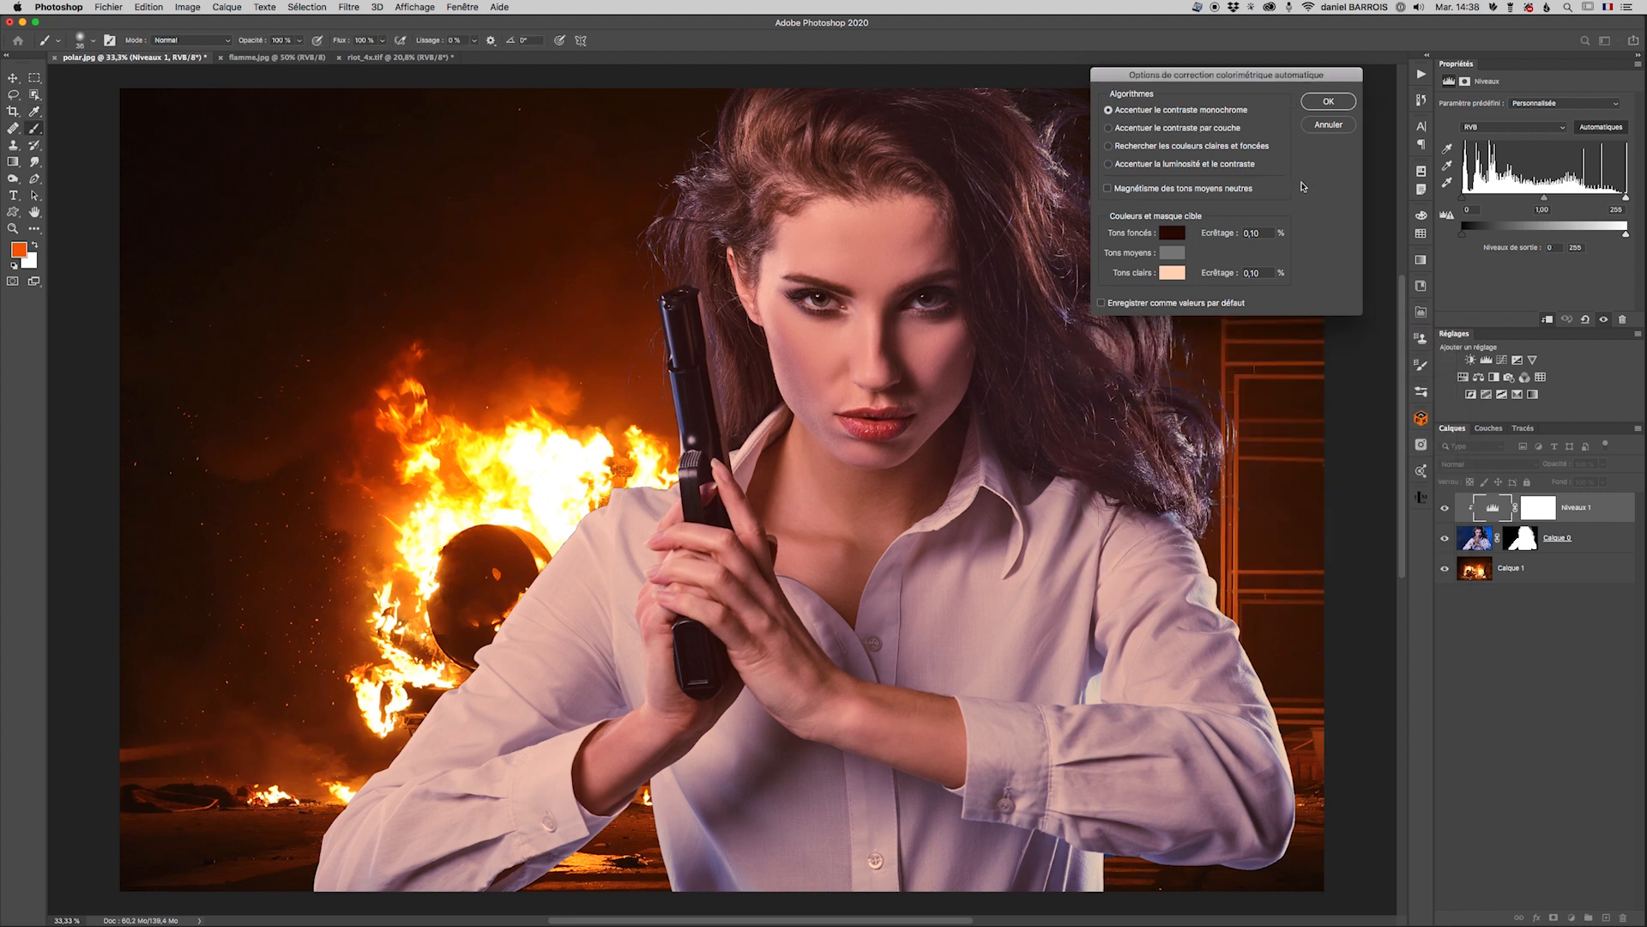
pyautogui.click(1329, 102)
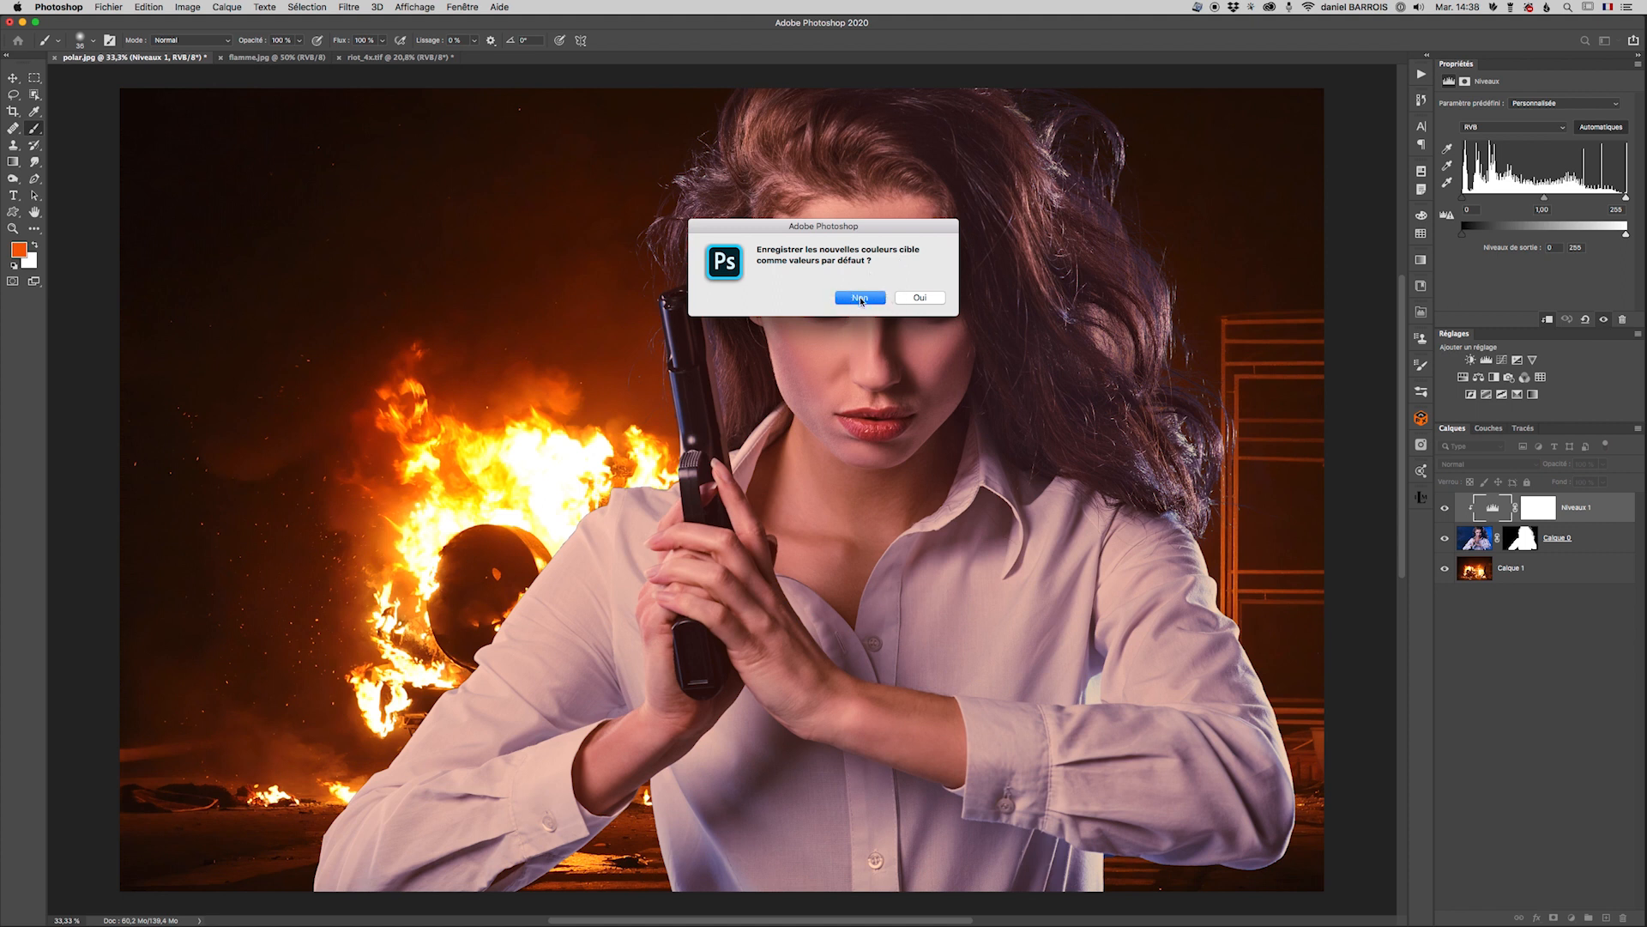
pyautogui.click(859, 298)
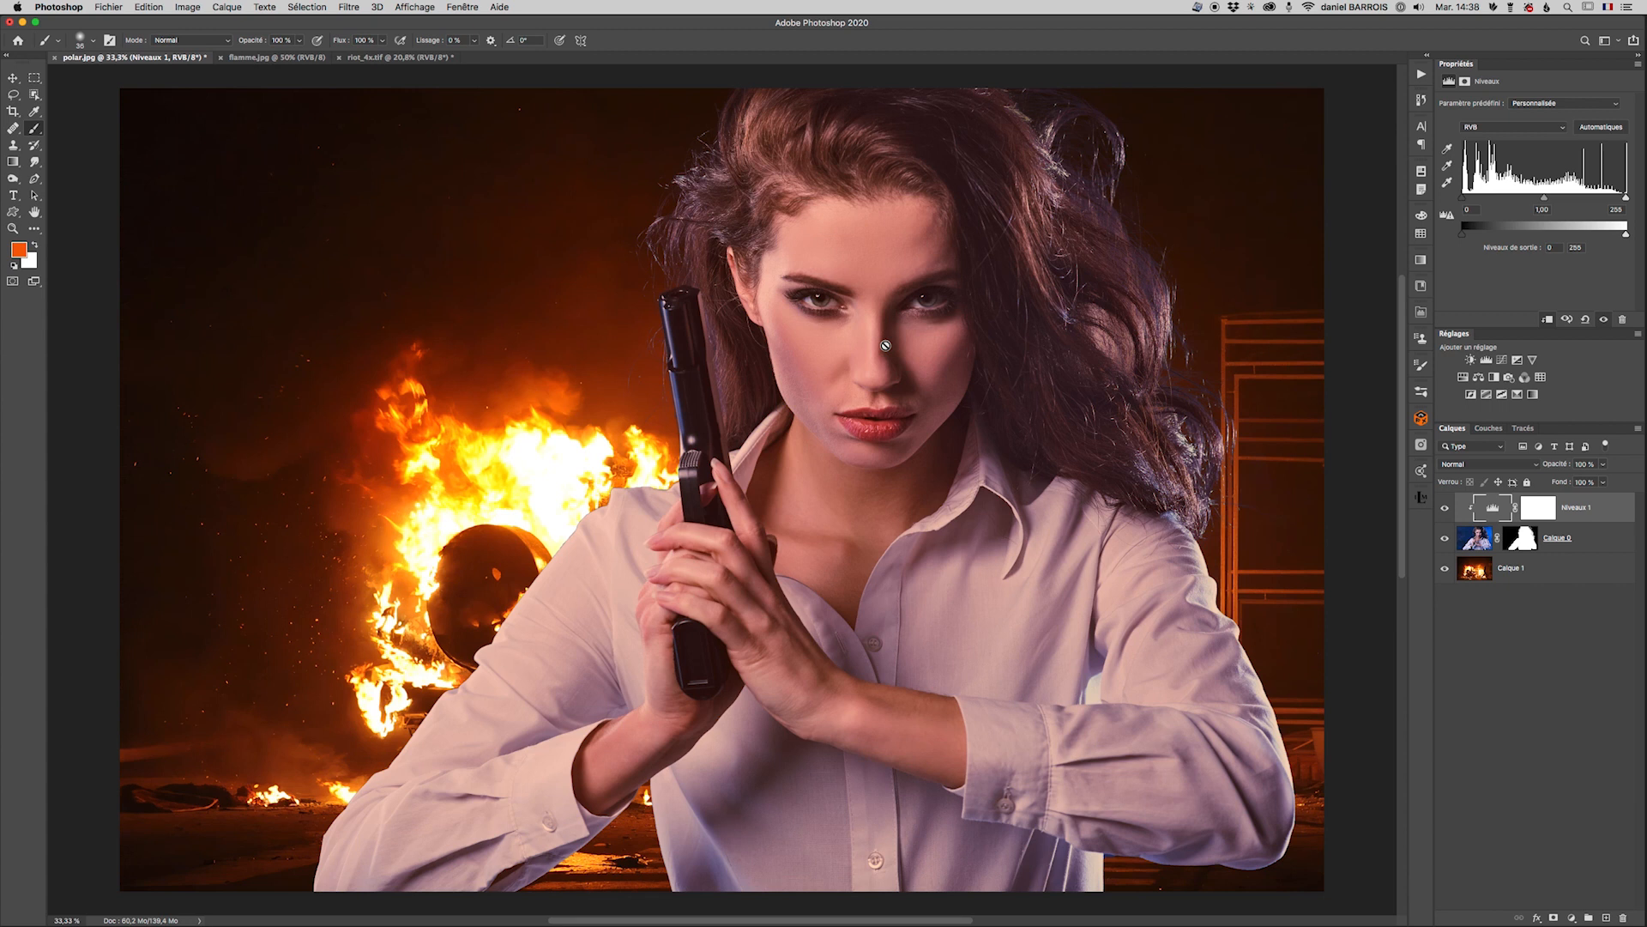
# - Toggle the Levels layer's visibility to compare the woman's colors with and without the correction
pyautogui.click(1447, 509)
pyautogui.click(1447, 510)
pyautogui.click(1446, 509)
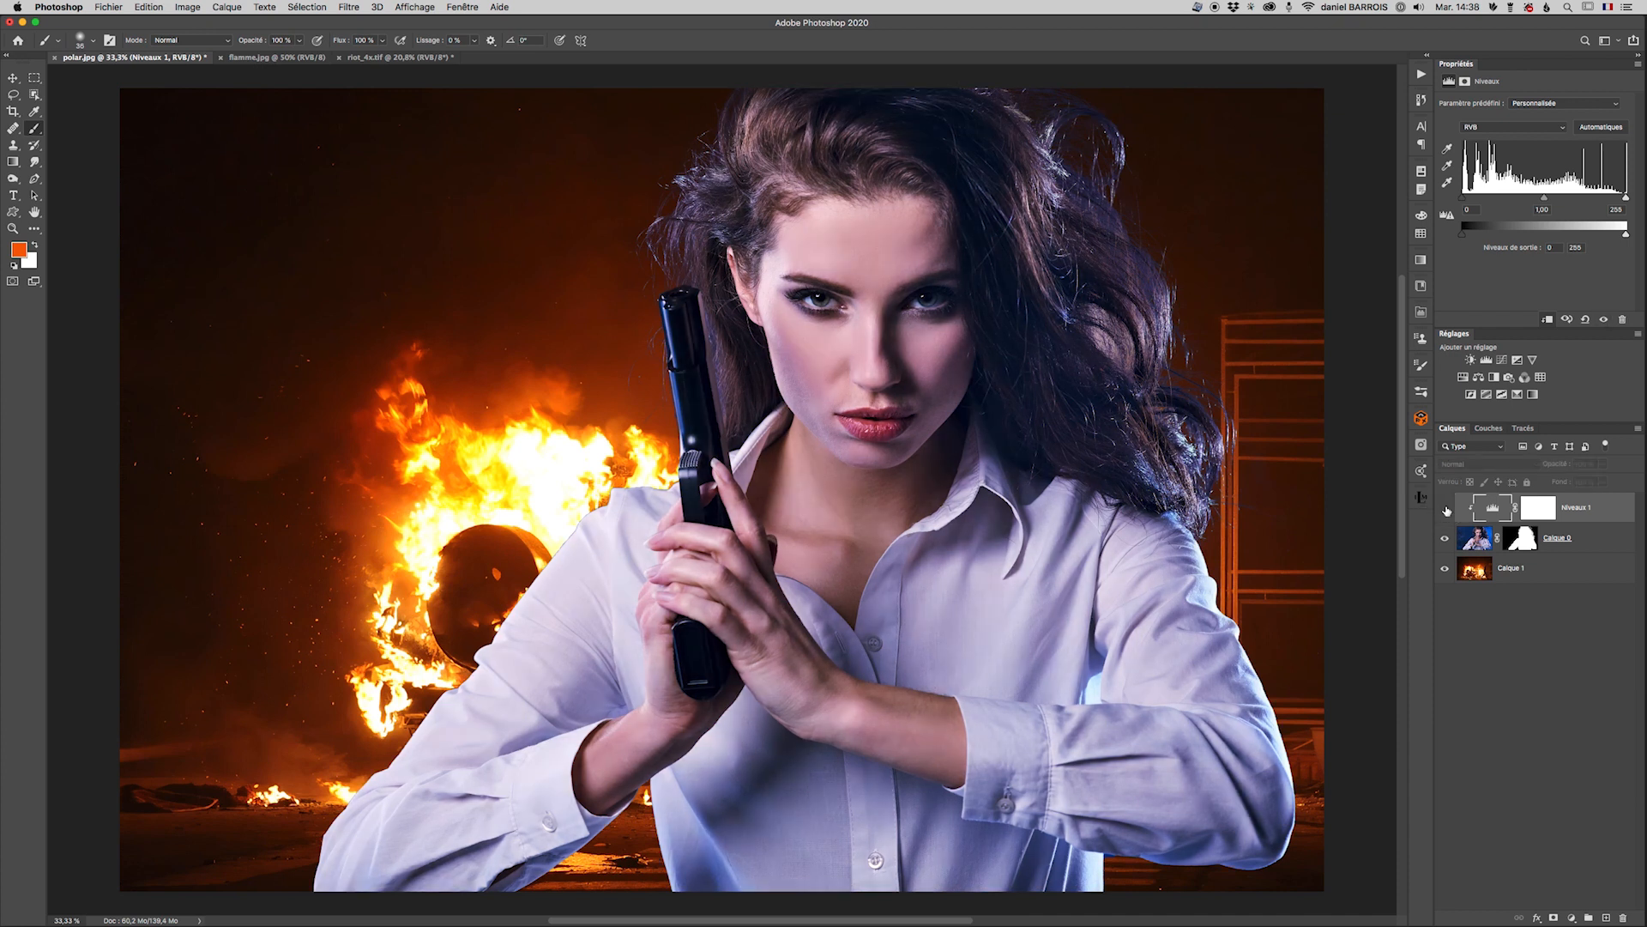
pyautogui.click(1446, 510)
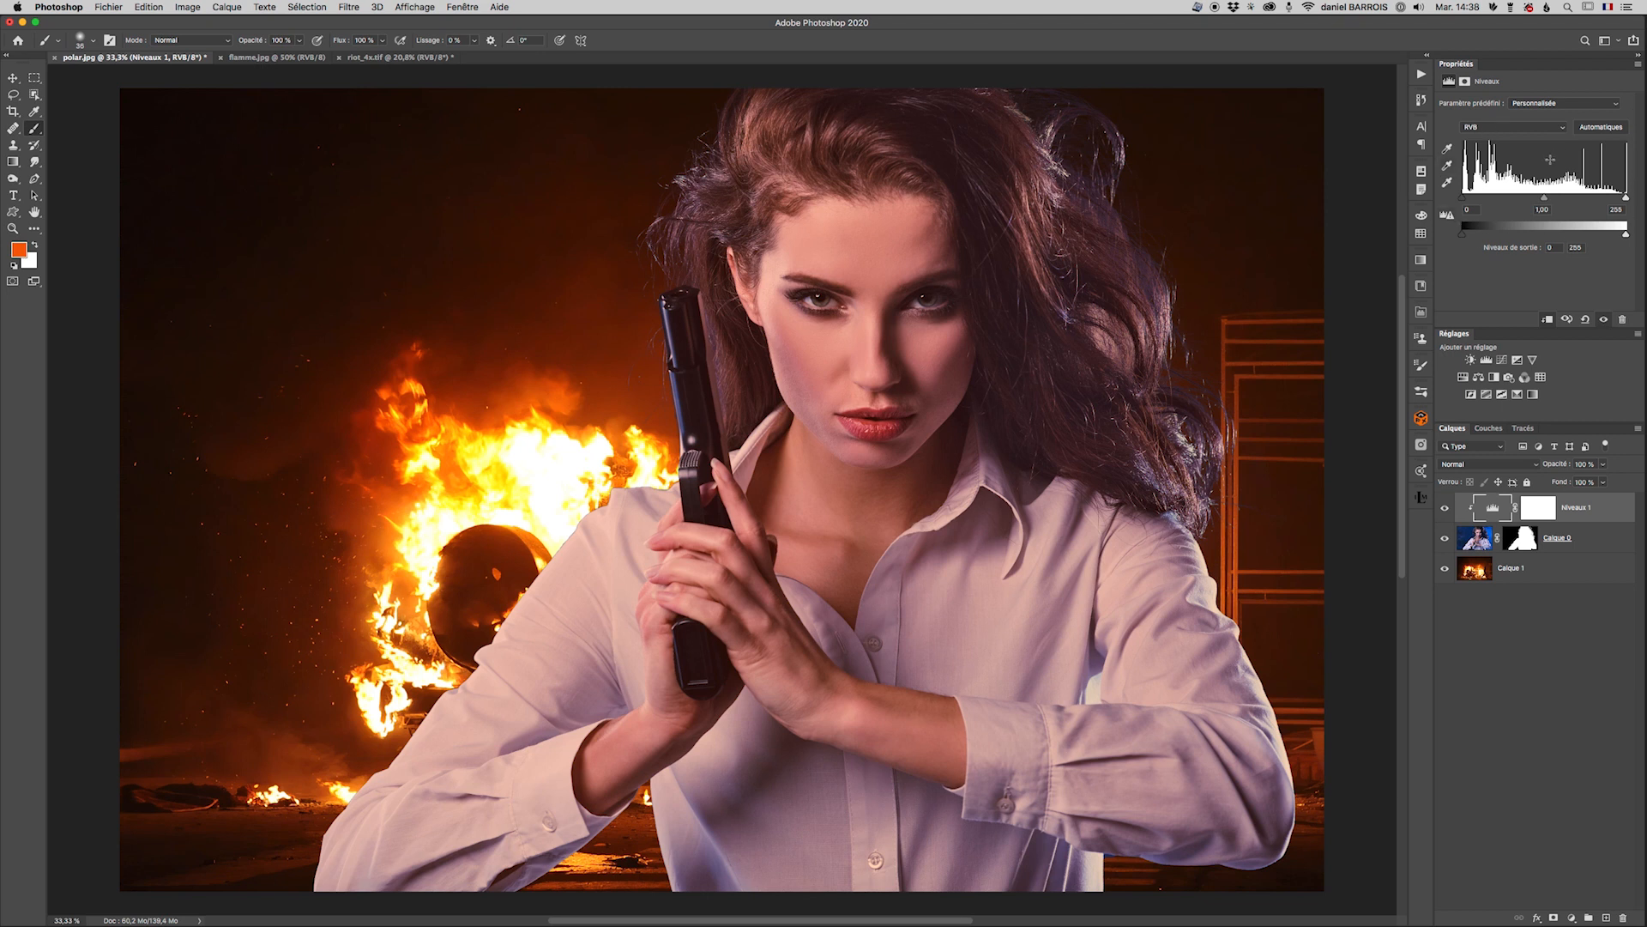
# - Try brightening the woman by setting the Levels white input to 233 and slightly lightening the midtones
pyautogui.moveTo(1544, 198)
pyautogui.mouseDown()
pyautogui.moveTo(1613, 201)
pyautogui.moveTo(1536, 200)
pyautogui.mouseUp()
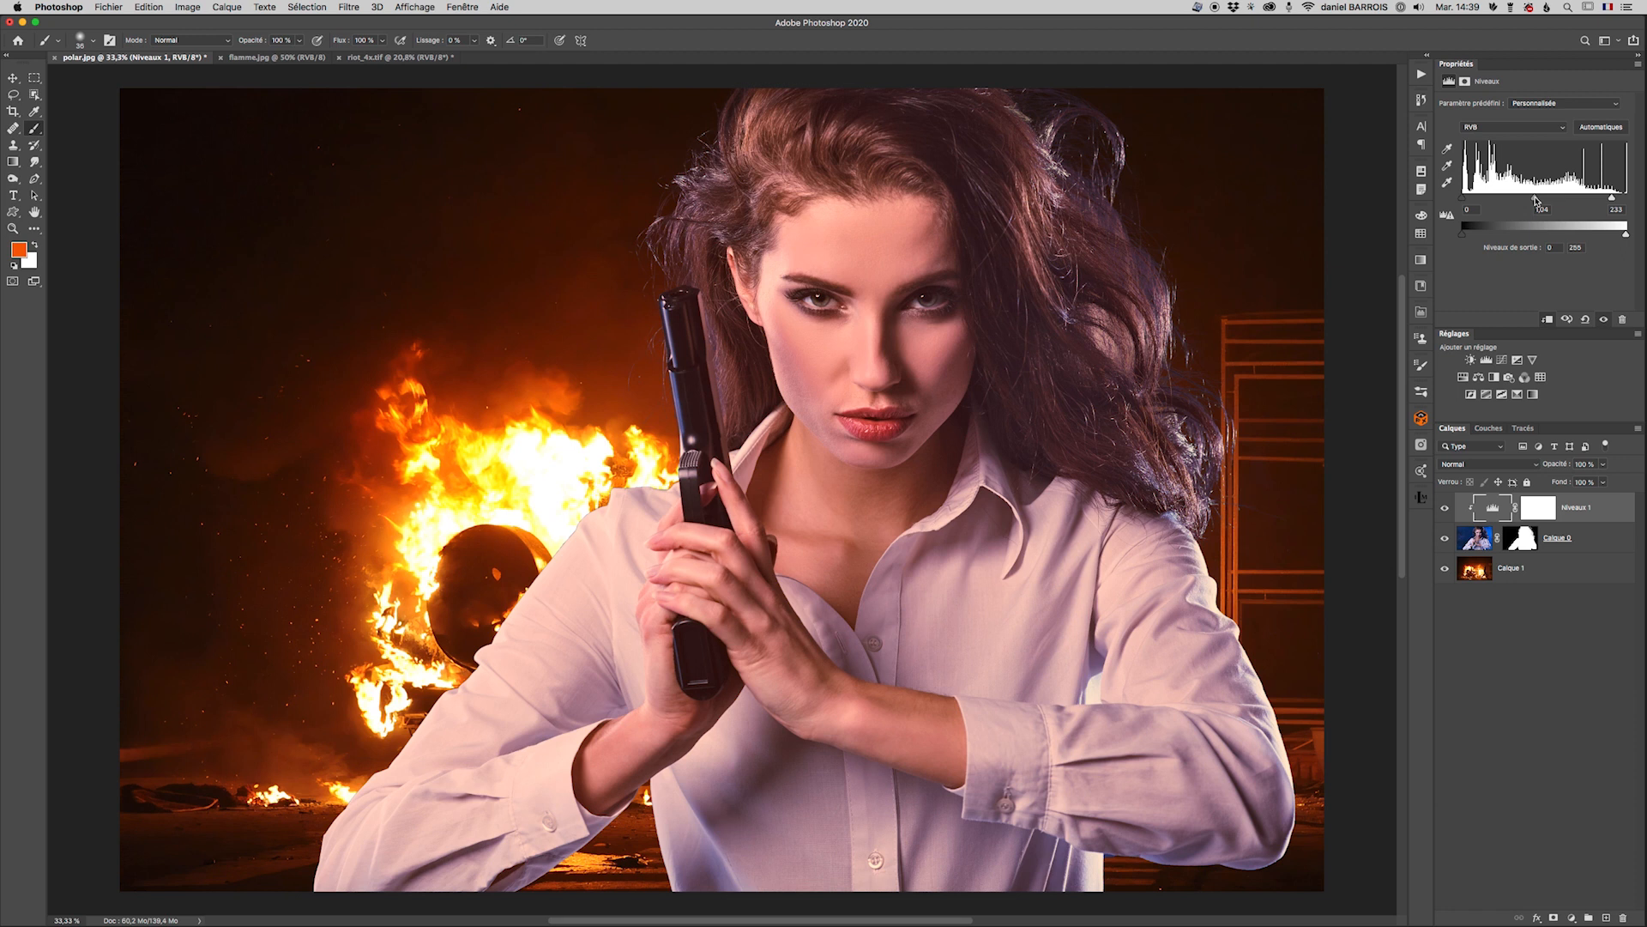
# - Change the target highlight color's hue to 55° for pale yellow fff9bc and apply the automatic correction options without saving new defaults
pyautogui.keyDown('alt'); pyautogui.click(1601, 128); pyautogui.keyUp('alt')
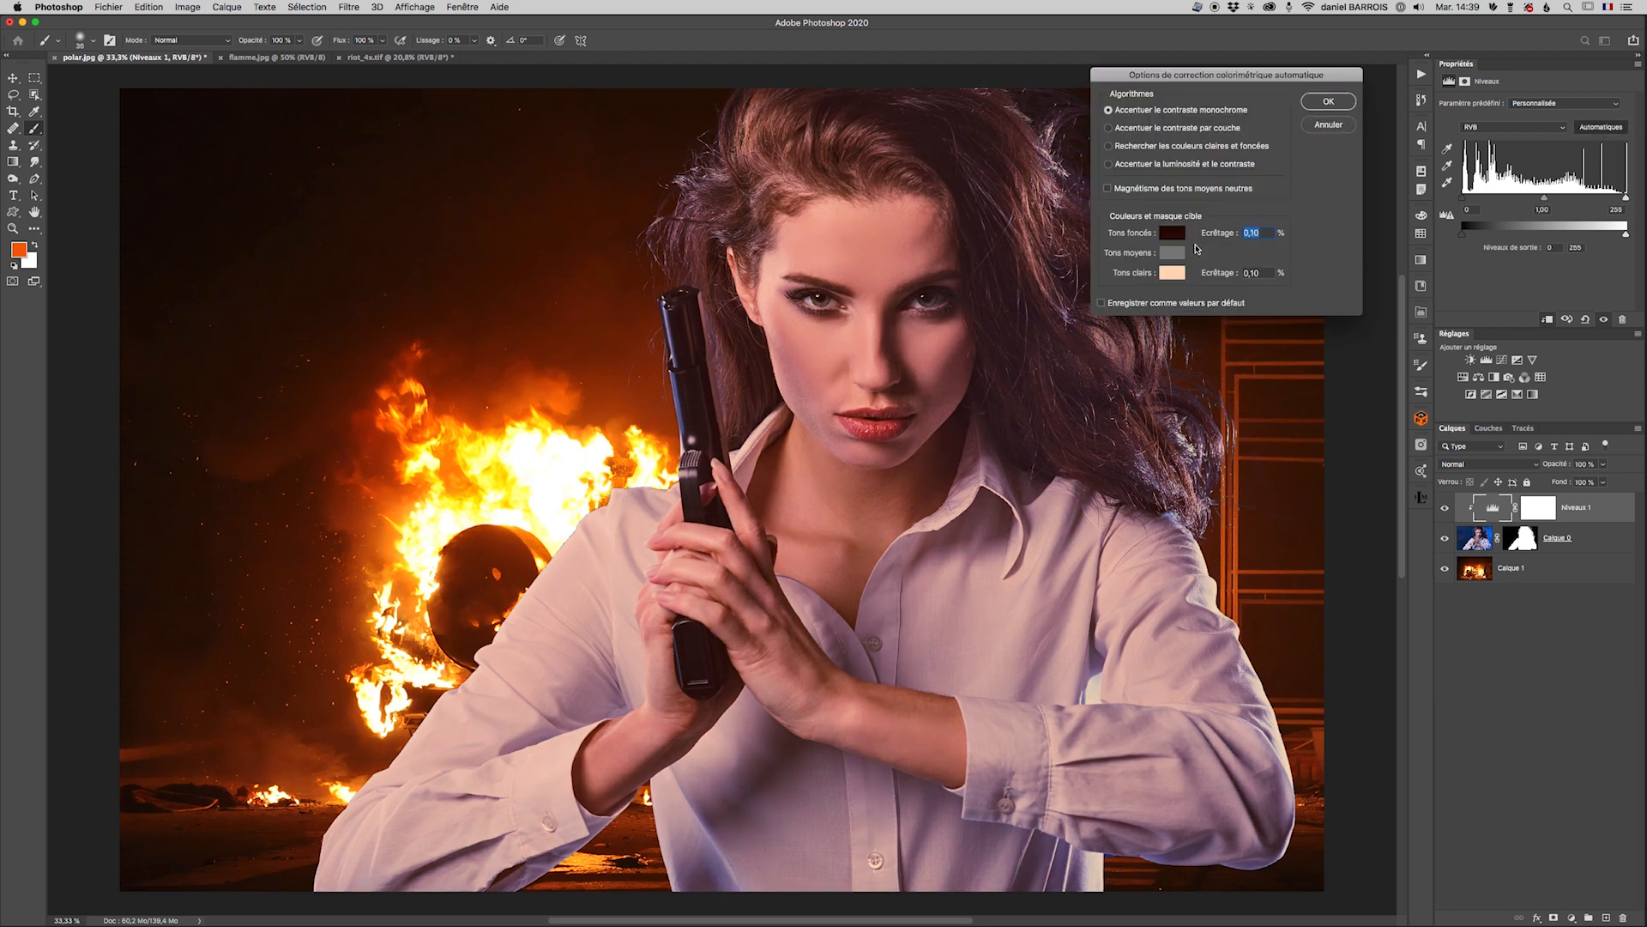
pyautogui.click(1175, 274)
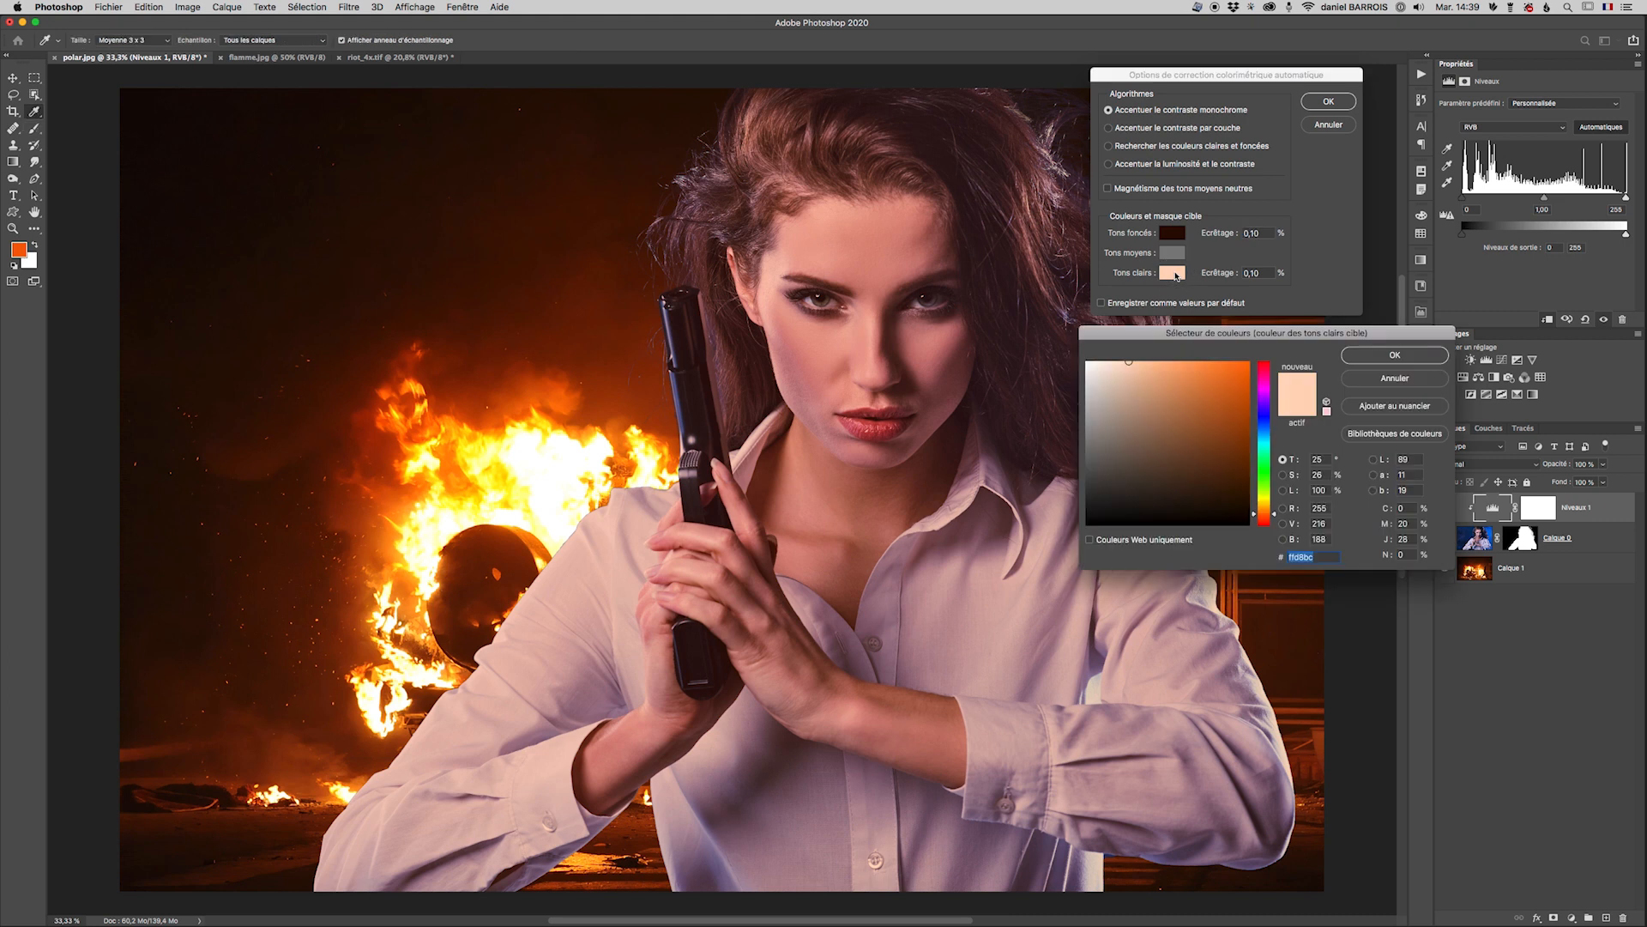
pyautogui.click(1273, 513)
pyautogui.moveTo(1273, 512); pyautogui.dragTo(1273, 501)
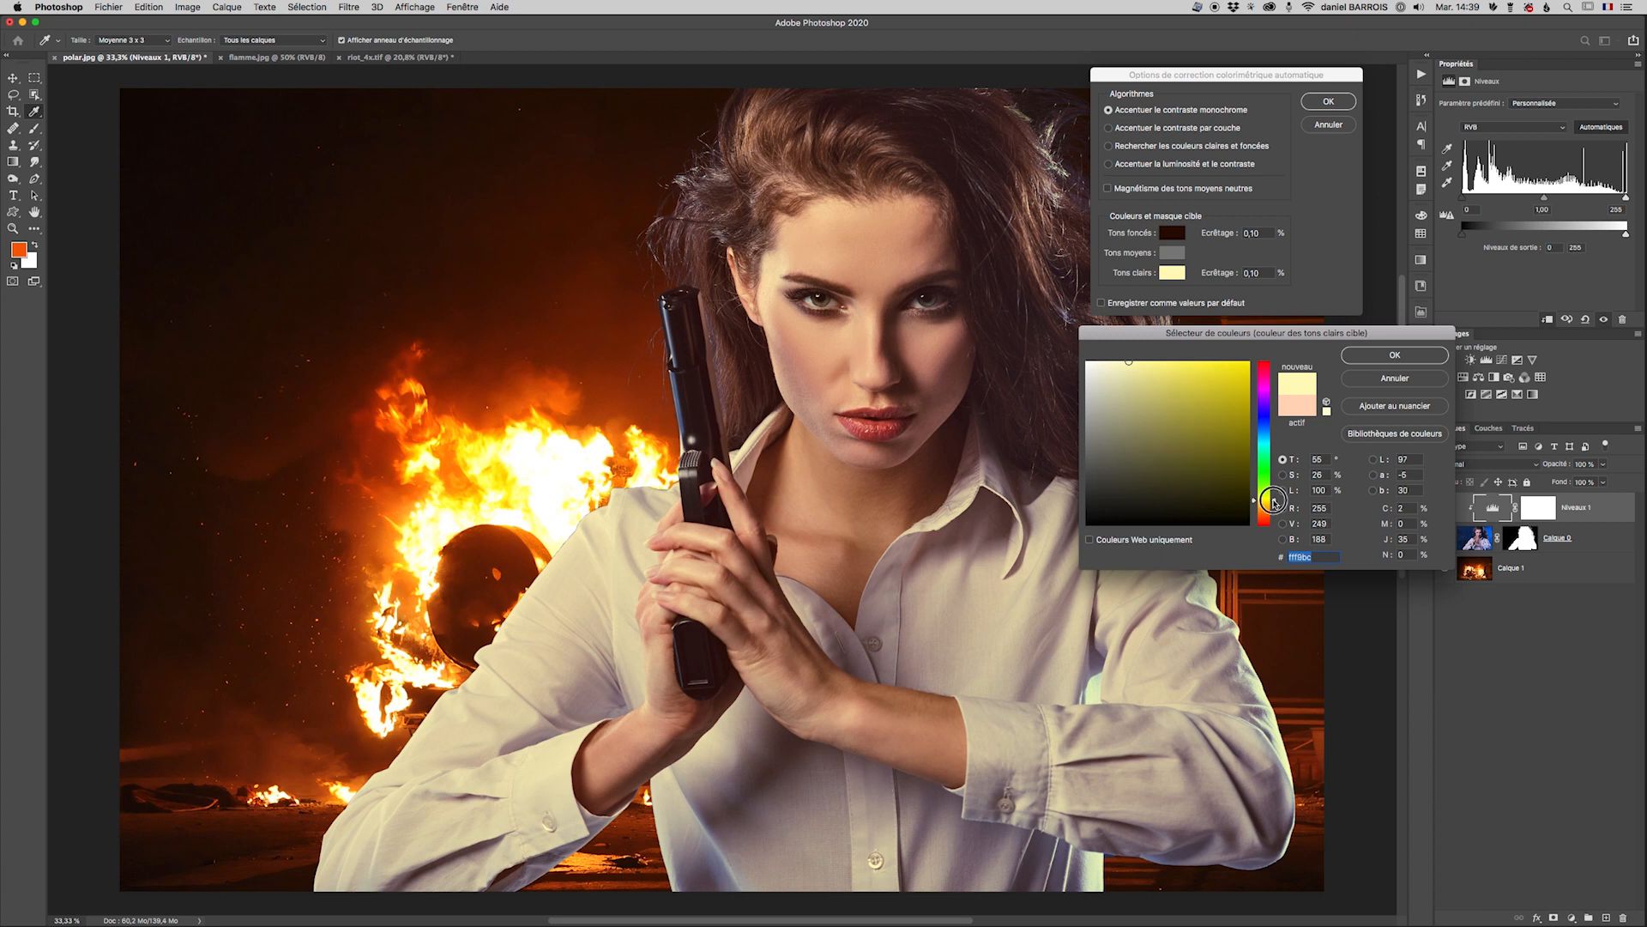
pyautogui.click(1414, 357)
pyautogui.click(1330, 103)
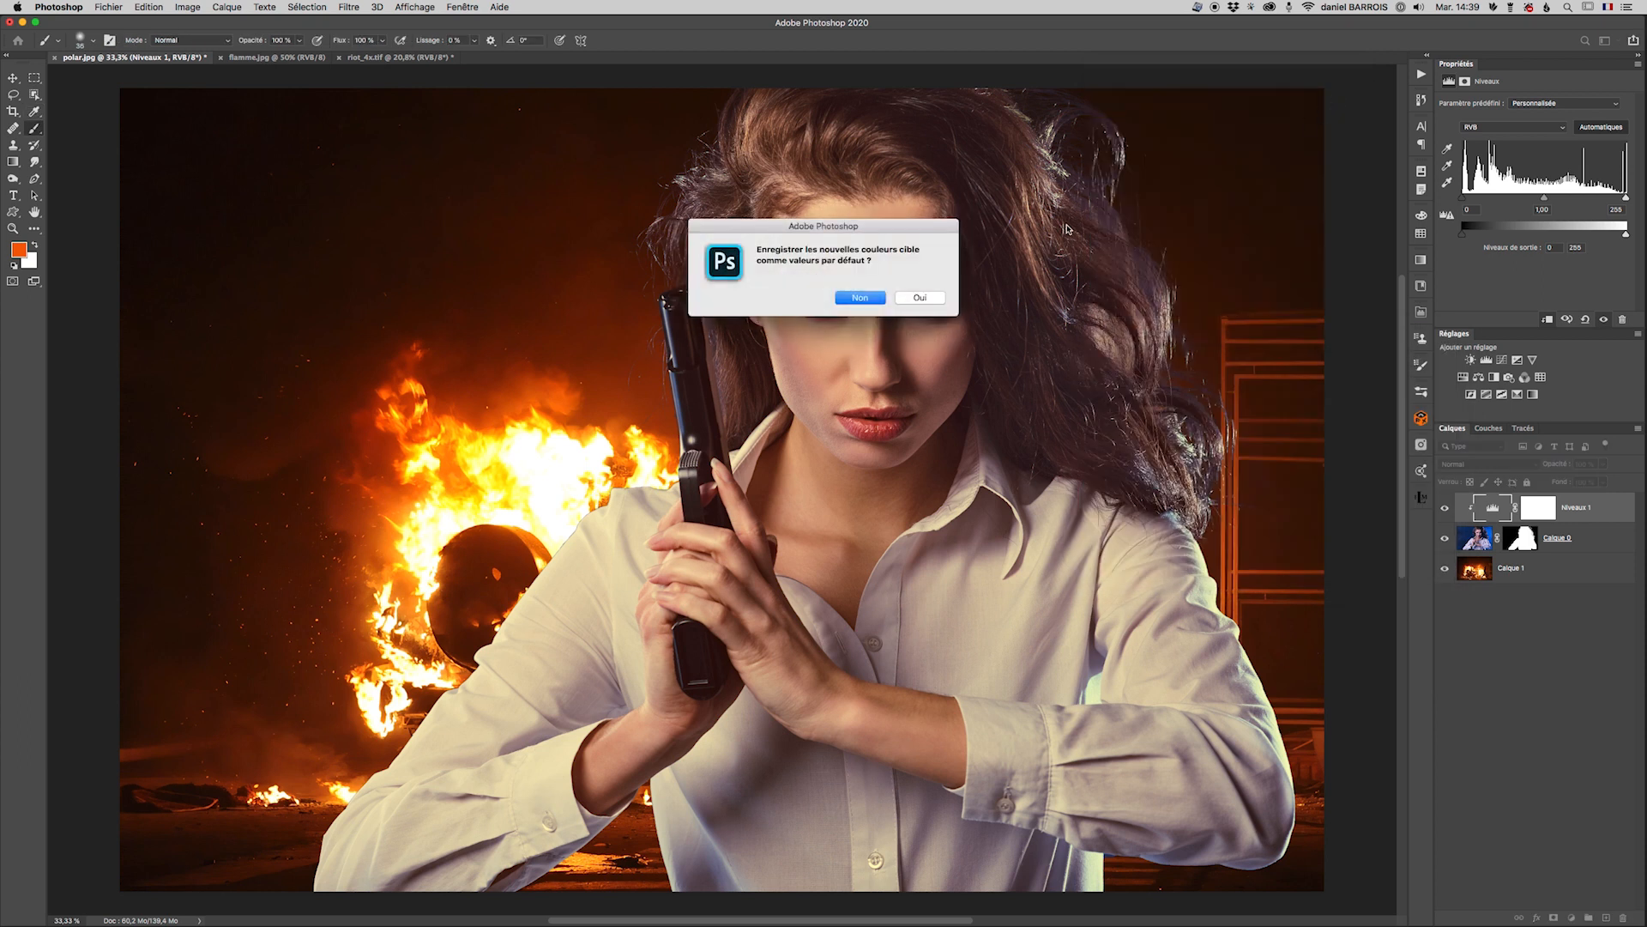
pyautogui.click(860, 298)
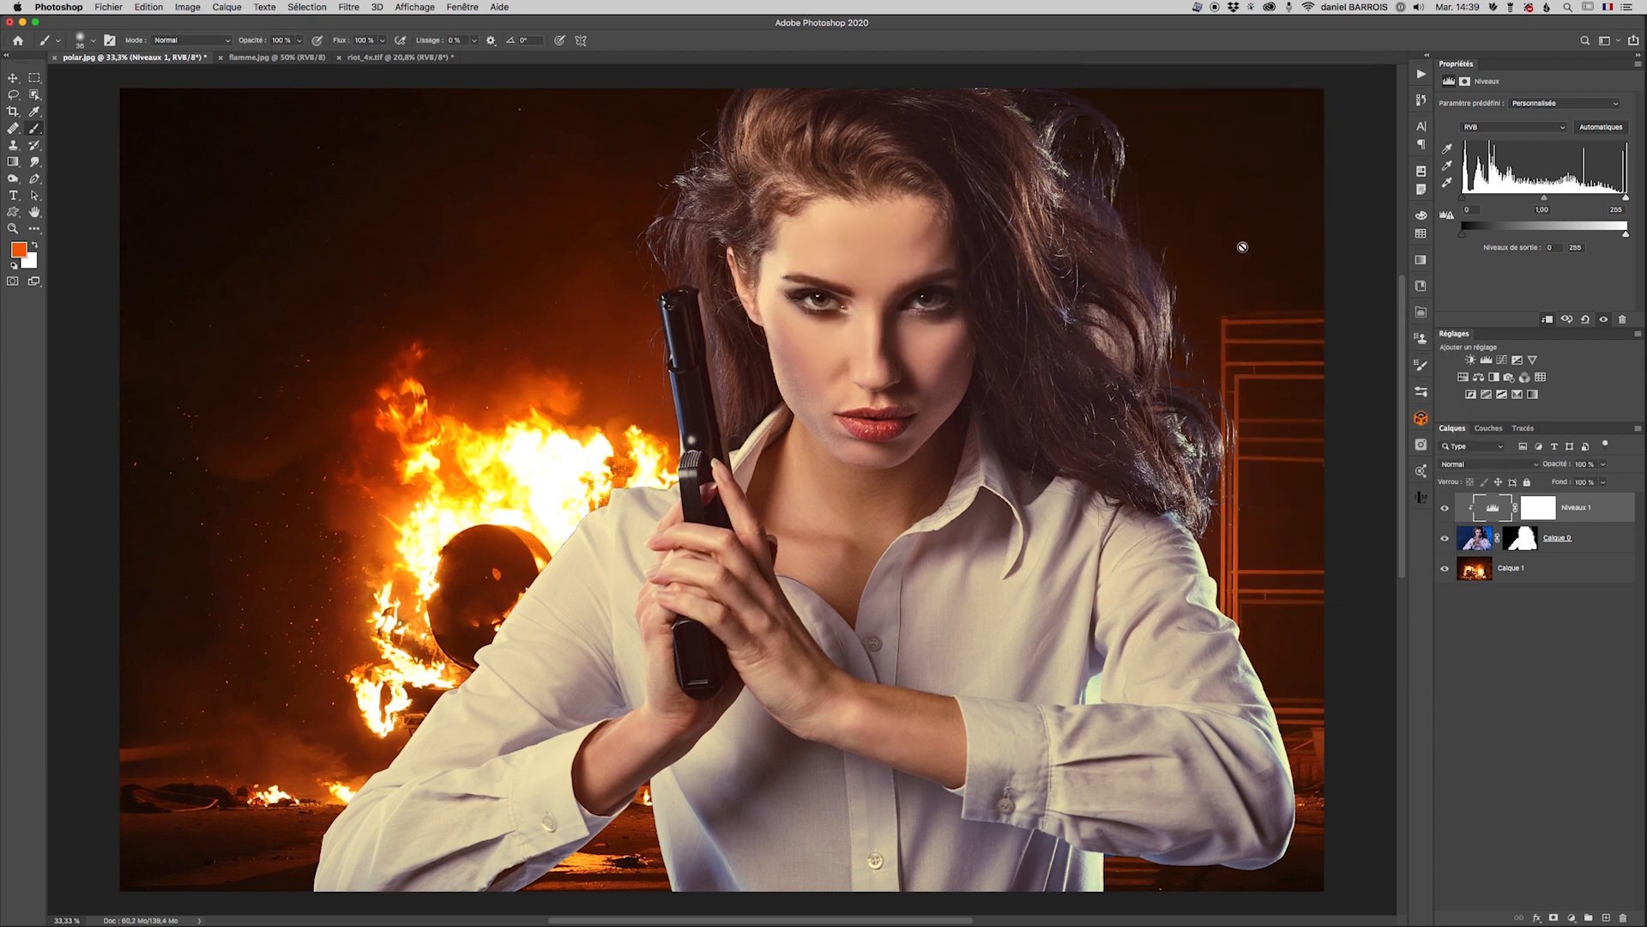
# - Check the yellow-tinted highlights against the original colors by hiding and showing the Levels layer
pyautogui.click(1444, 508)
pyautogui.click(1445, 508)
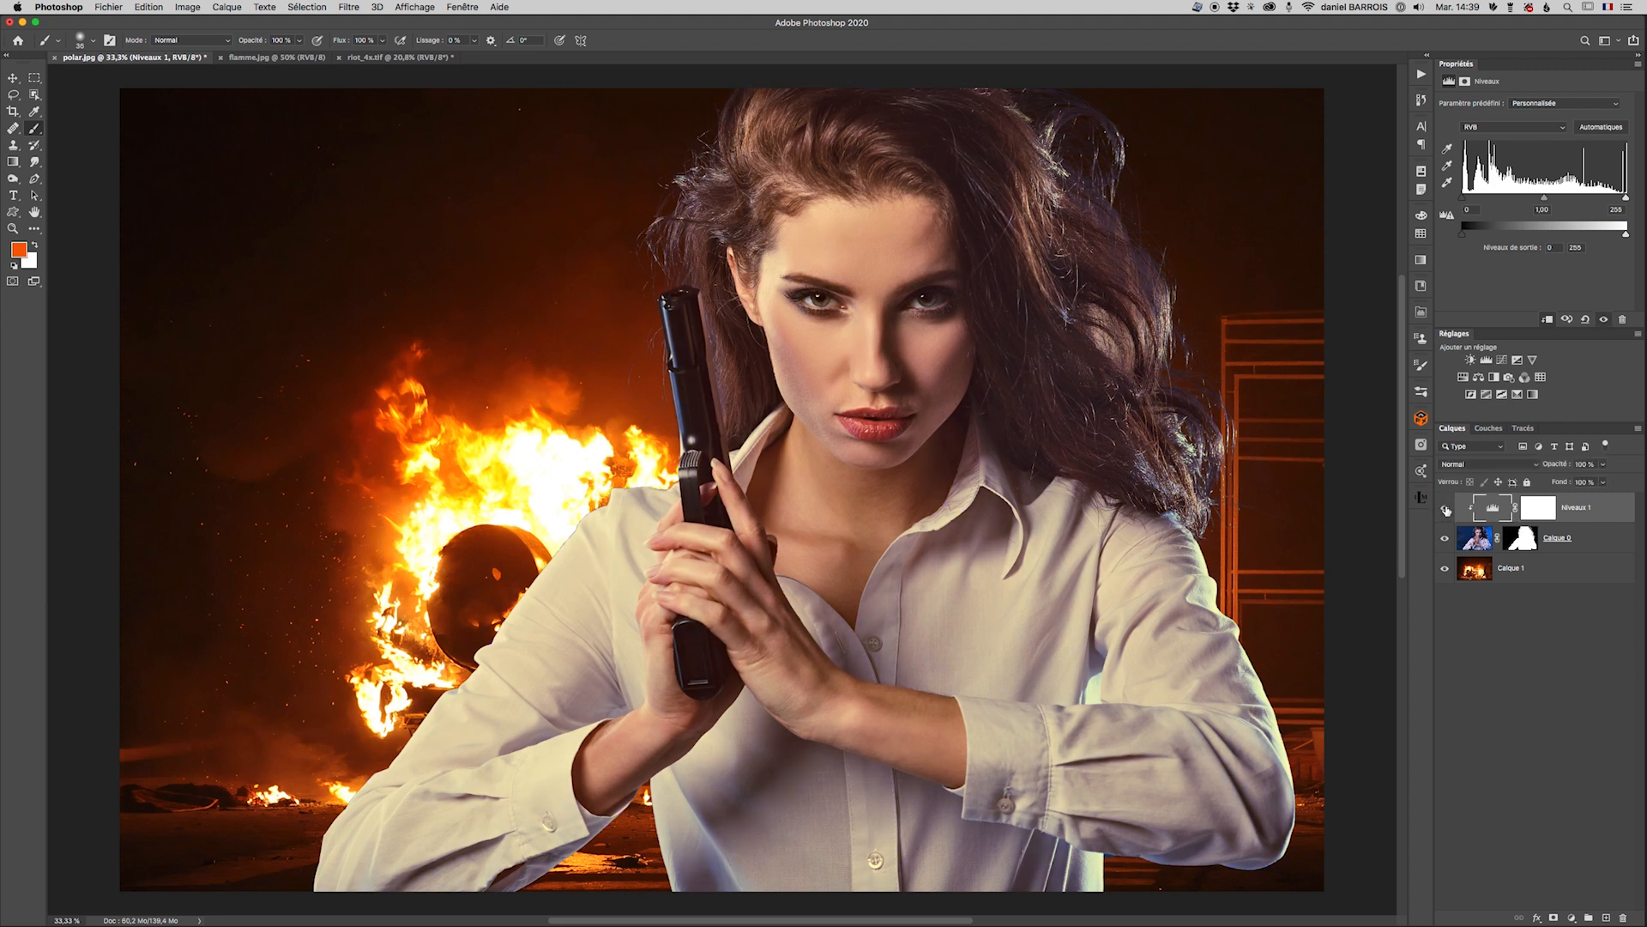